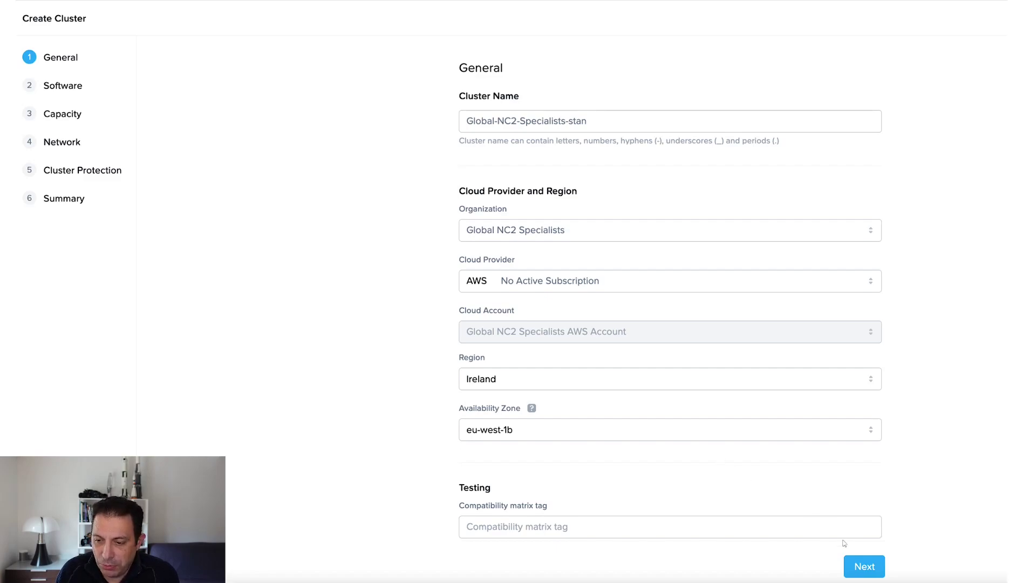
Complete the general, software and capacity settings with AWS Ireland zone eu-west-1b, default tenancy, and one z1d.metal host at RF 1
{"action": "left_click", "coordinate": [862, 565]}
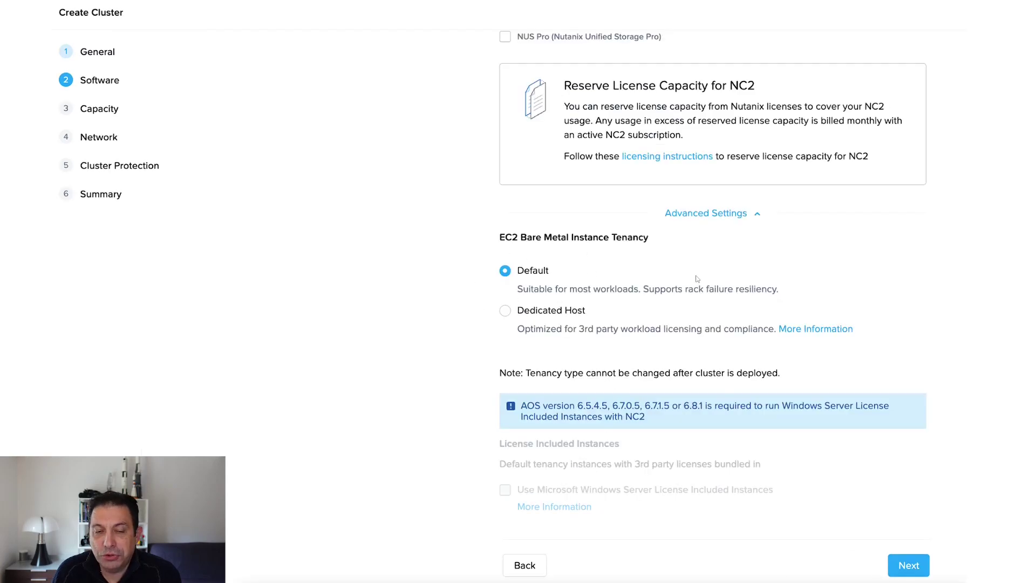
{"action": "left_click", "coordinate": [919, 564]}
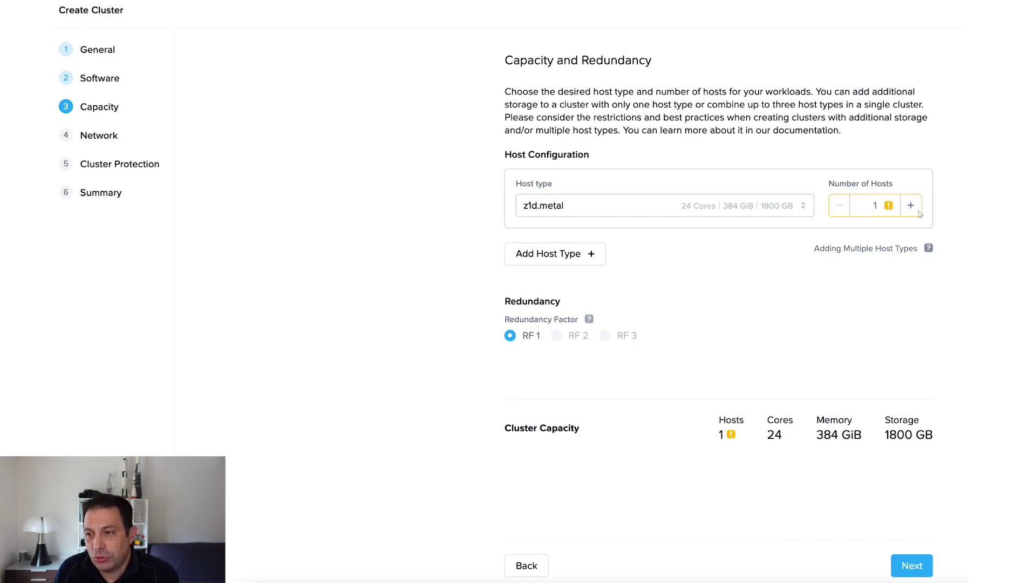
{"action": "left_click", "coordinate": [917, 564]}
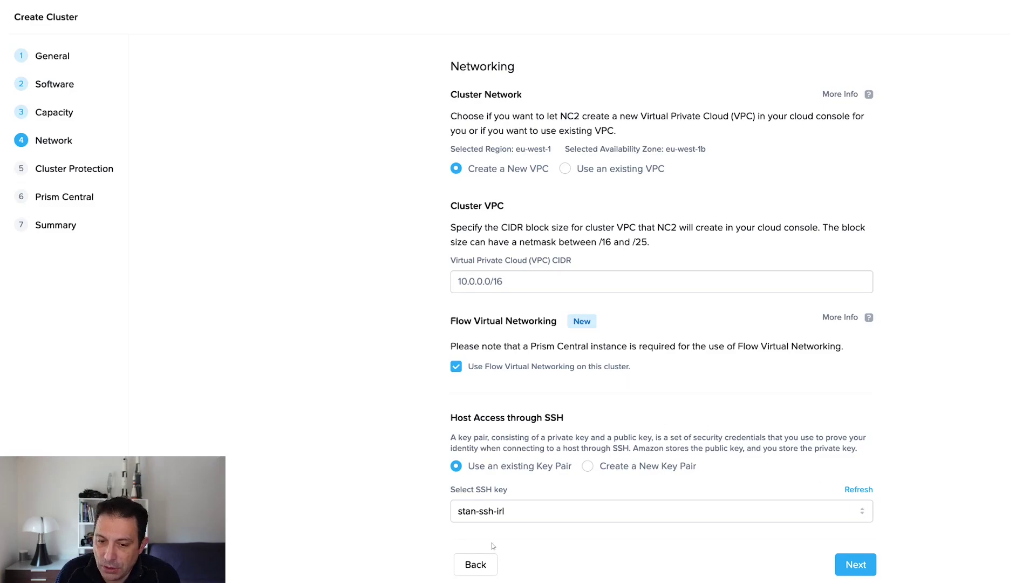
Create the cluster with a new 10.0.0.0/16 VPC, Flow Virtual Networking, self-managed protection, and a new Small Prism Central running pc.2024.3.1
{"action": "scroll", "coordinate": [567, 492], "scroll_direction": "down", "scroll_amount": 3}
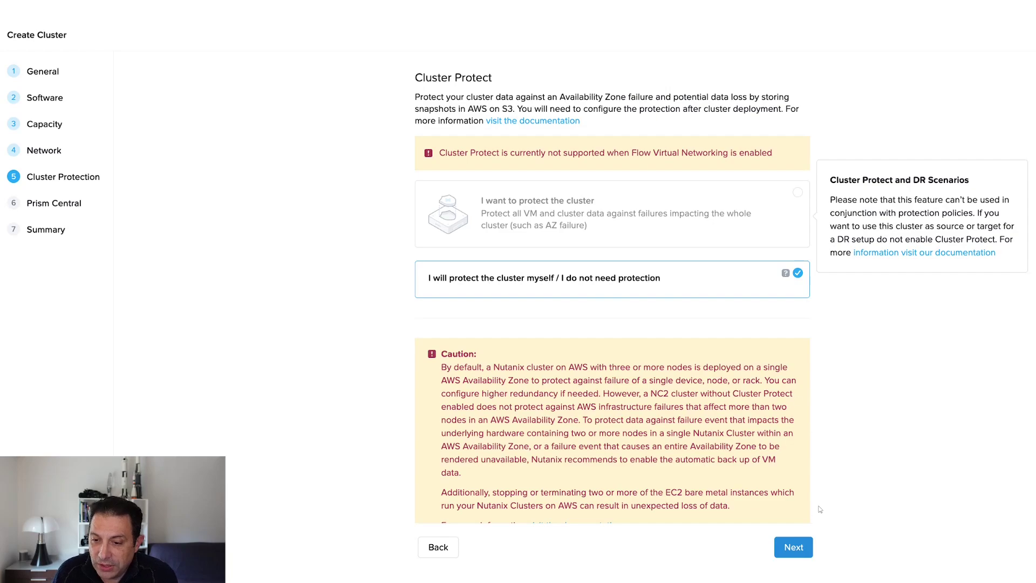
{"action": "left_click", "coordinate": [807, 551]}
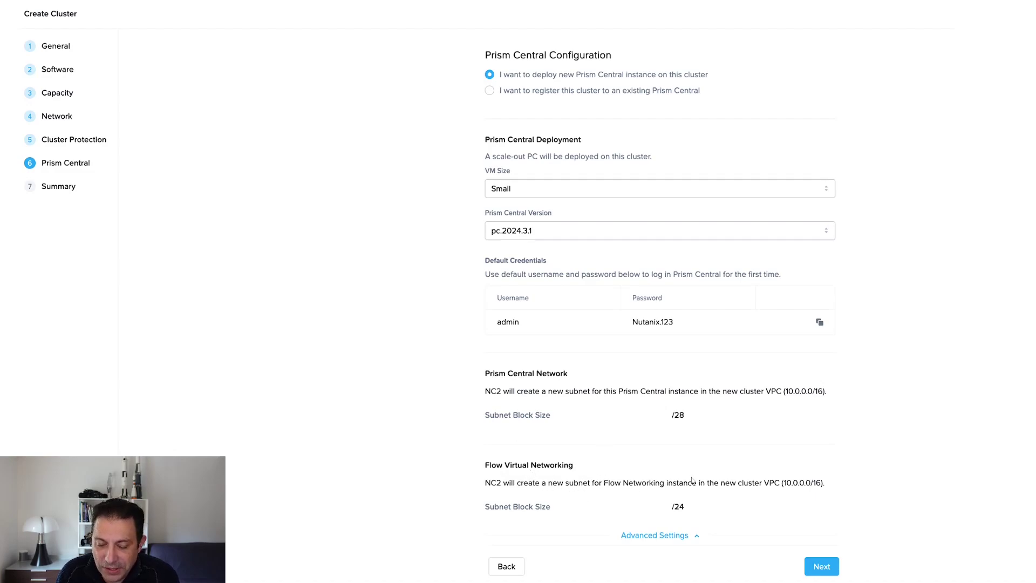
{"action": "left_click", "coordinate": [821, 566]}
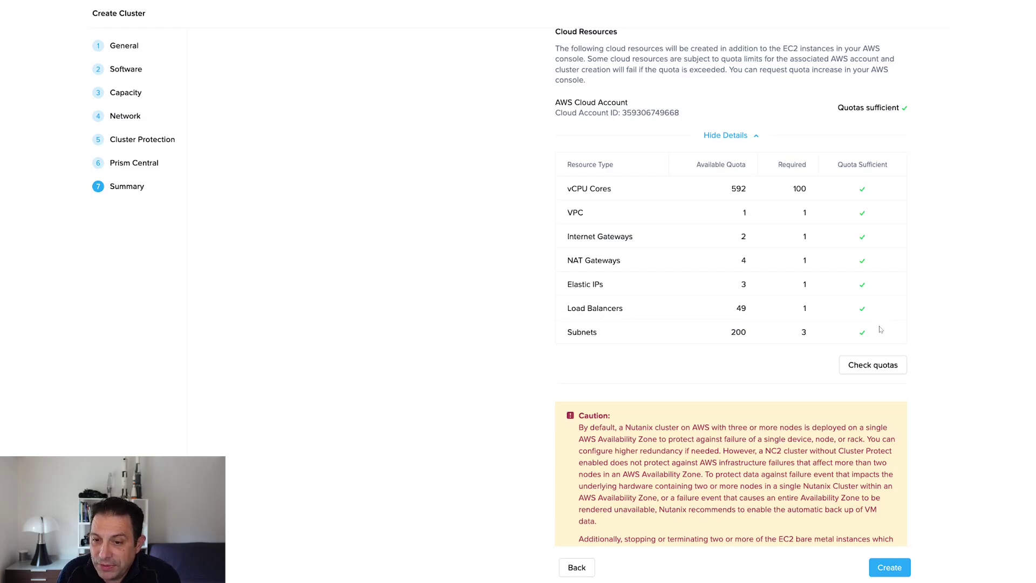
{"action": "left_click", "coordinate": [893, 568]}
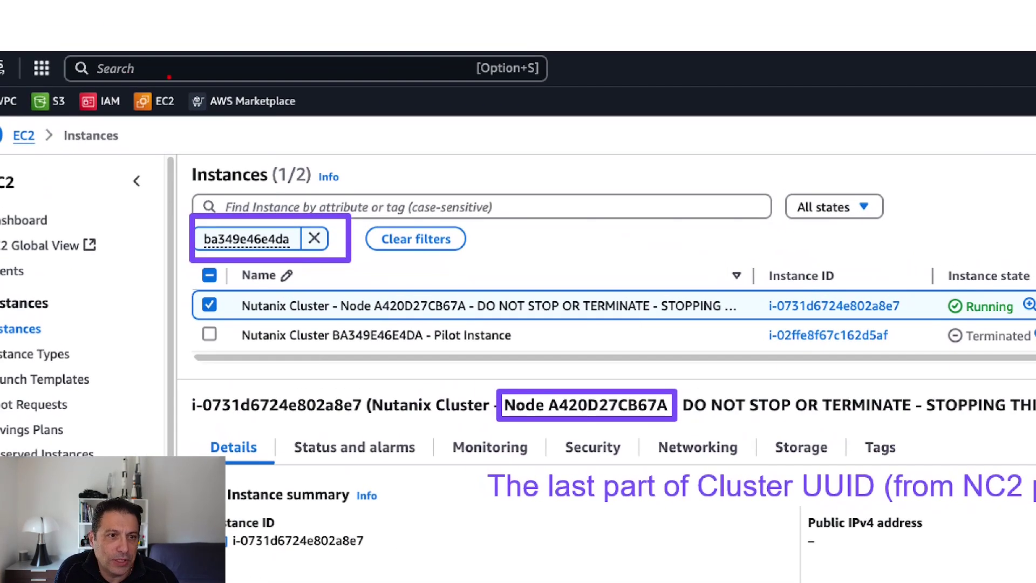
{"action": "left_click_drag", "start_coordinate": [169, 77], "coordinate": [215, 97]}
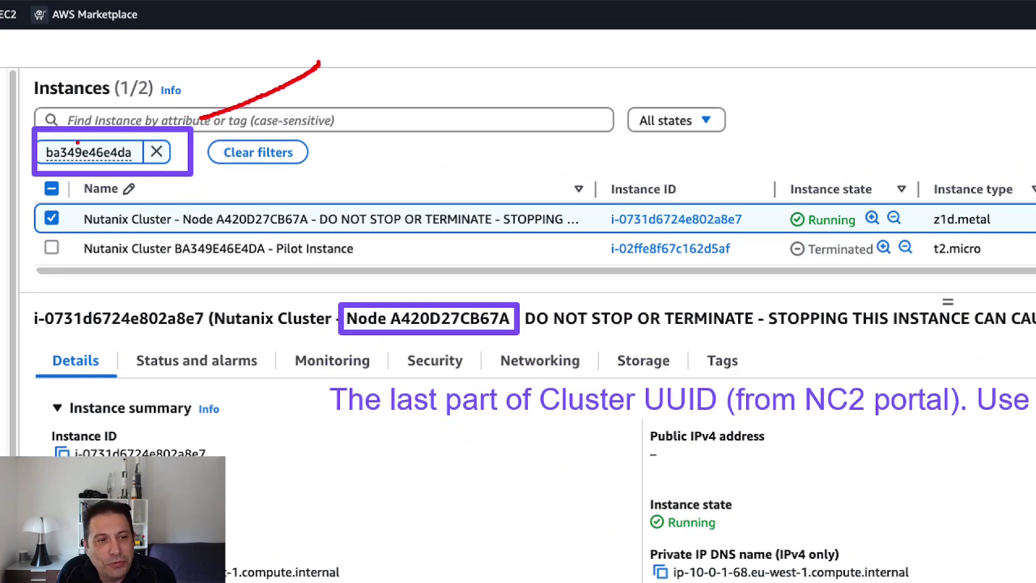
{"action": "mouse_move", "coordinate": [99, 132]}
{"action": "left_mouse_down"}
{"action": "mouse_move", "coordinate": [36, 142]}
{"action": "mouse_move", "coordinate": [175, 145]}
{"action": "mouse_move", "coordinate": [113, 112]}
{"action": "left_mouse_up"}
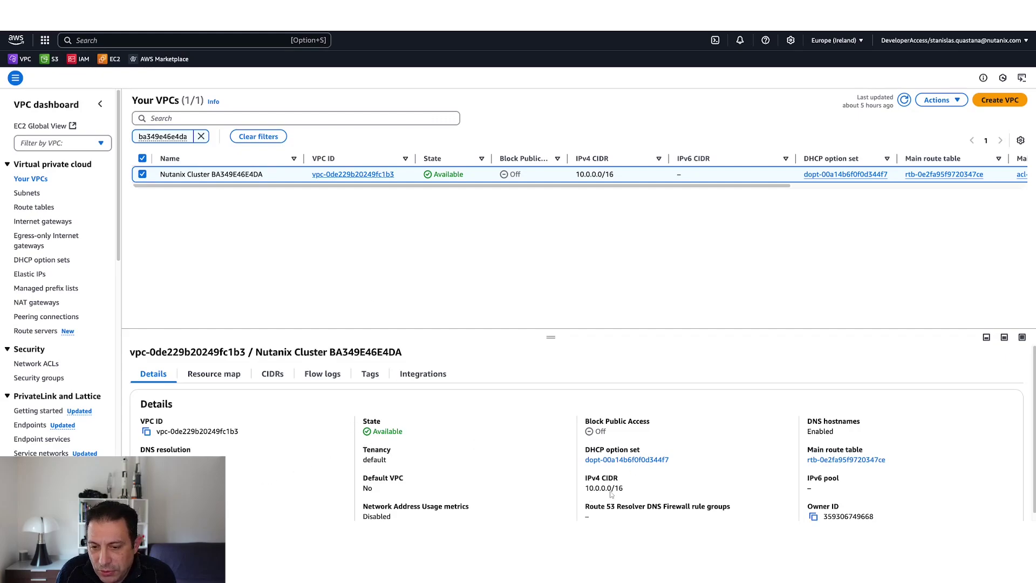
Open the VPC belonging to Nutanix Cluster BA349E46E4DA in the AWS console
{"action": "left_click", "coordinate": [361, 175]}
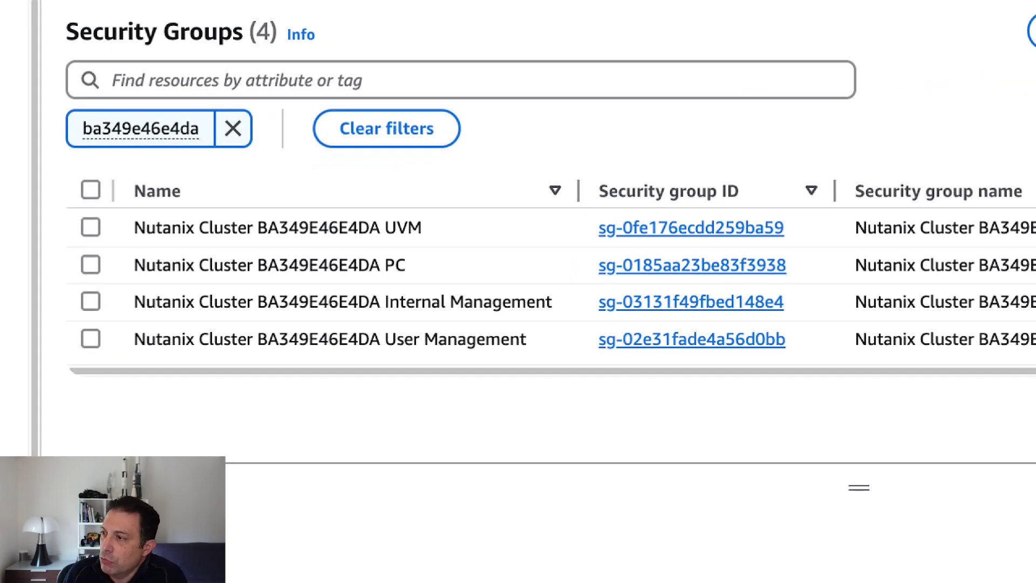
{"action": "left_click_drag", "start_coordinate": [431, 224], "coordinate": [499, 179]}
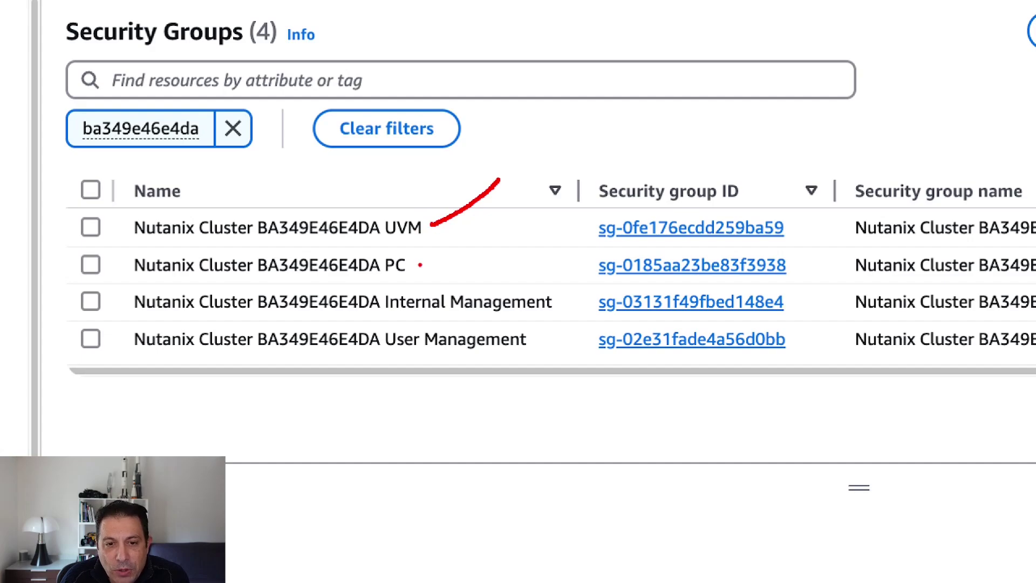
{"action": "left_click_drag", "start_coordinate": [420, 265], "coordinate": [496, 258]}
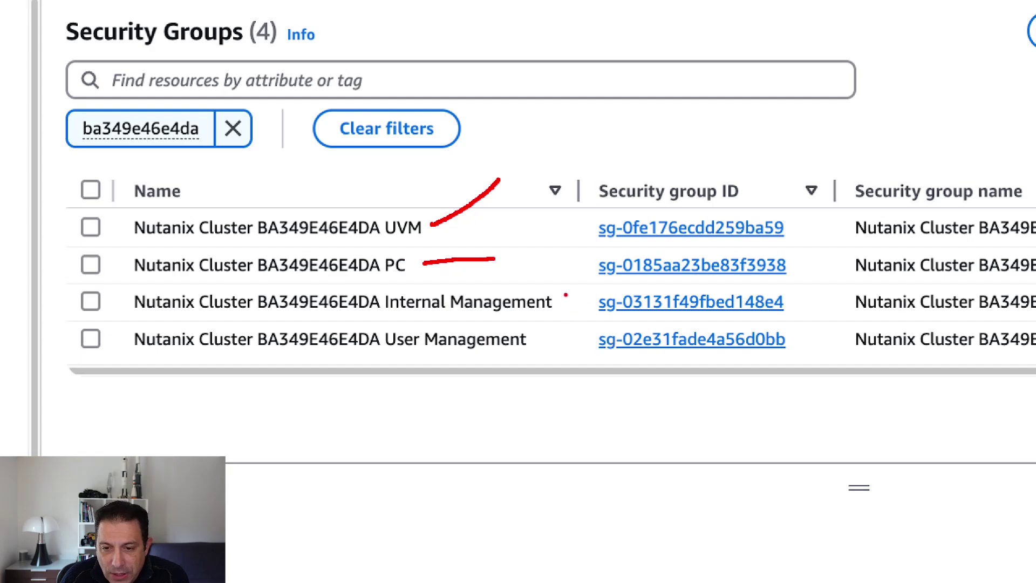
{"action": "left_click_drag", "start_coordinate": [556, 284], "coordinate": [573, 351]}
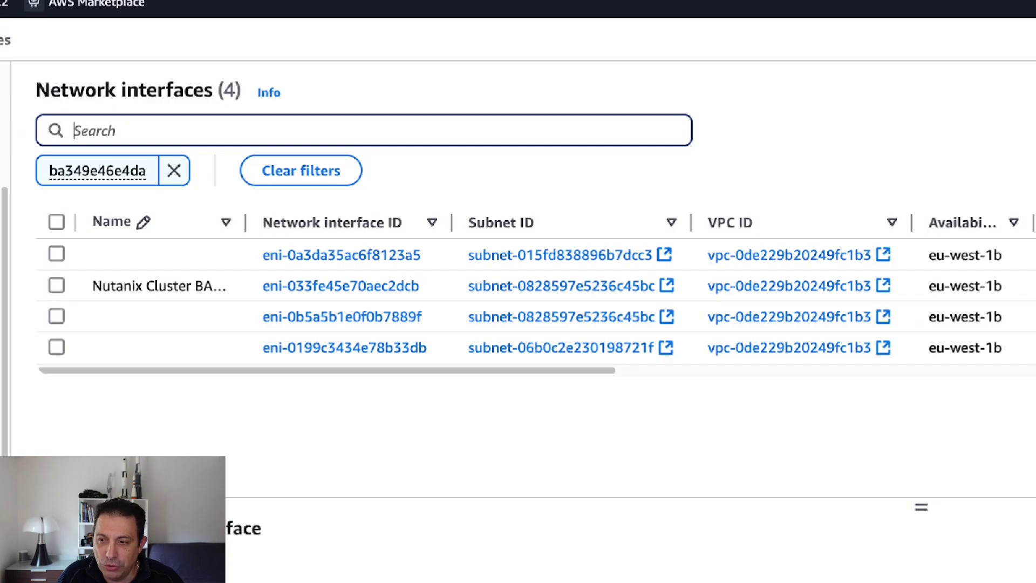
{"action": "left_click_drag", "start_coordinate": [226, 281], "coordinate": [323, 209]}
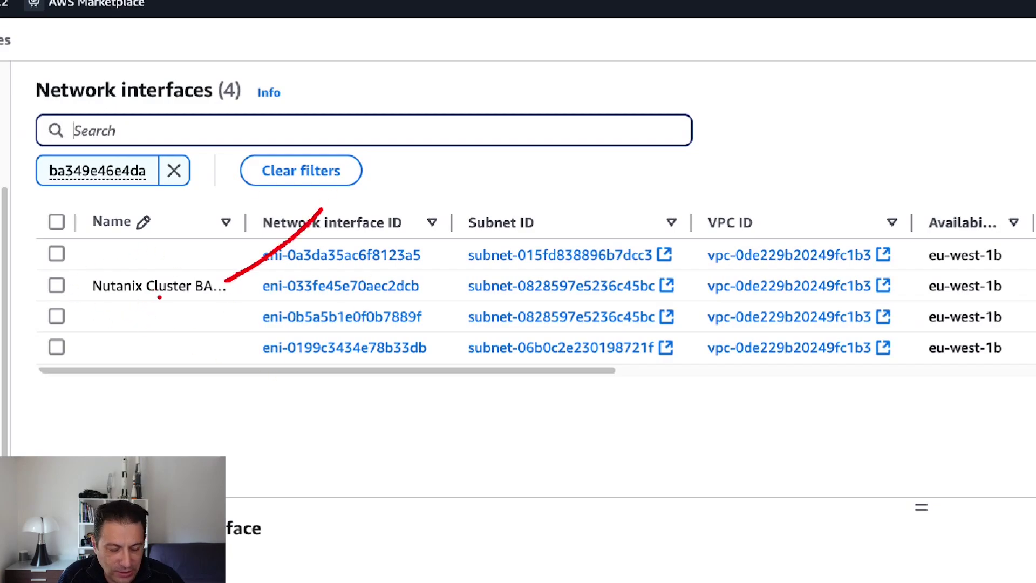
{"action": "key", "text": "Escape"}
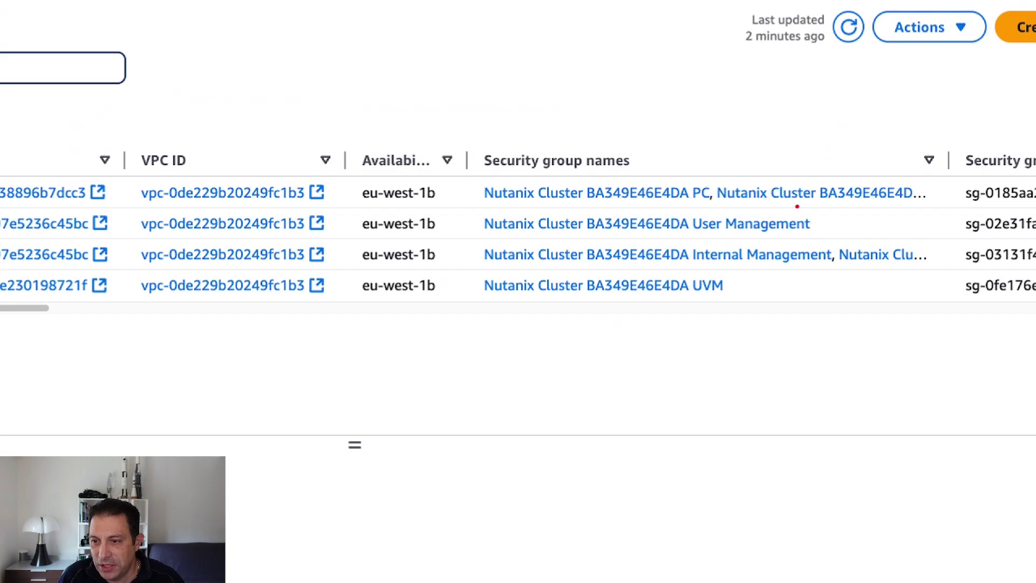
{"action": "left_click_drag", "start_coordinate": [734, 286], "coordinate": [790, 362]}
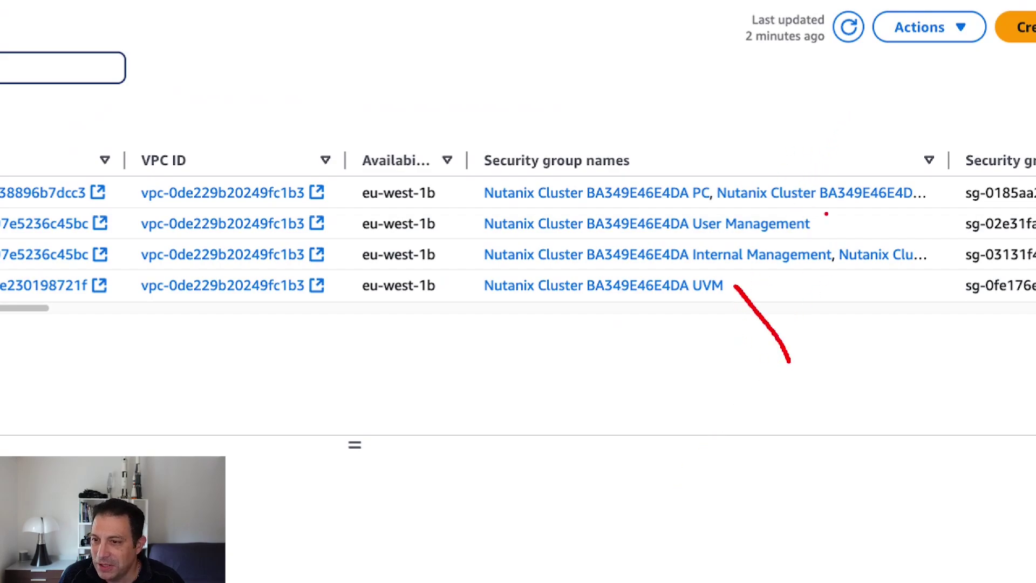
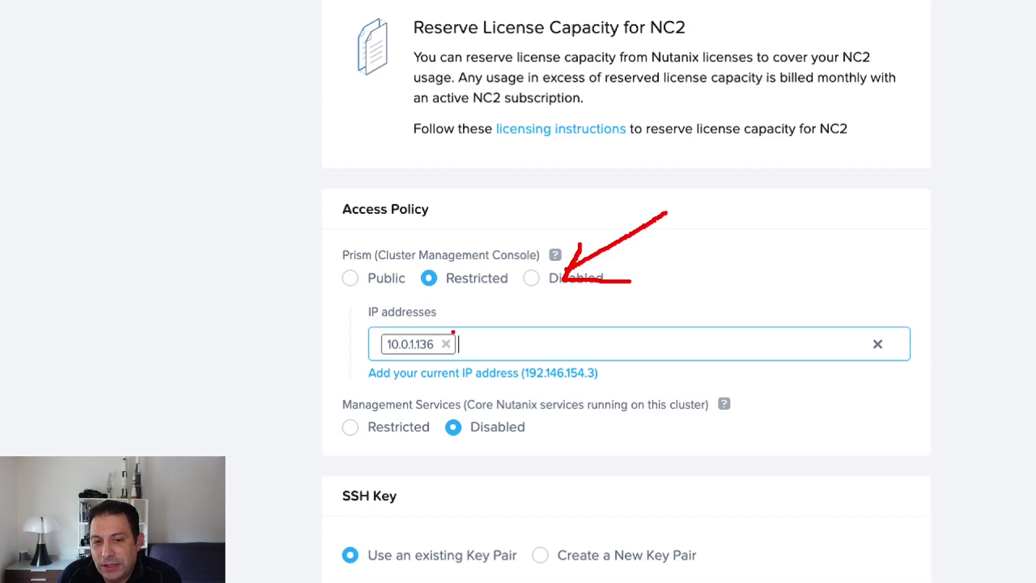
{"action": "left_click_drag", "start_coordinate": [346, 264], "coordinate": [370, 264]}
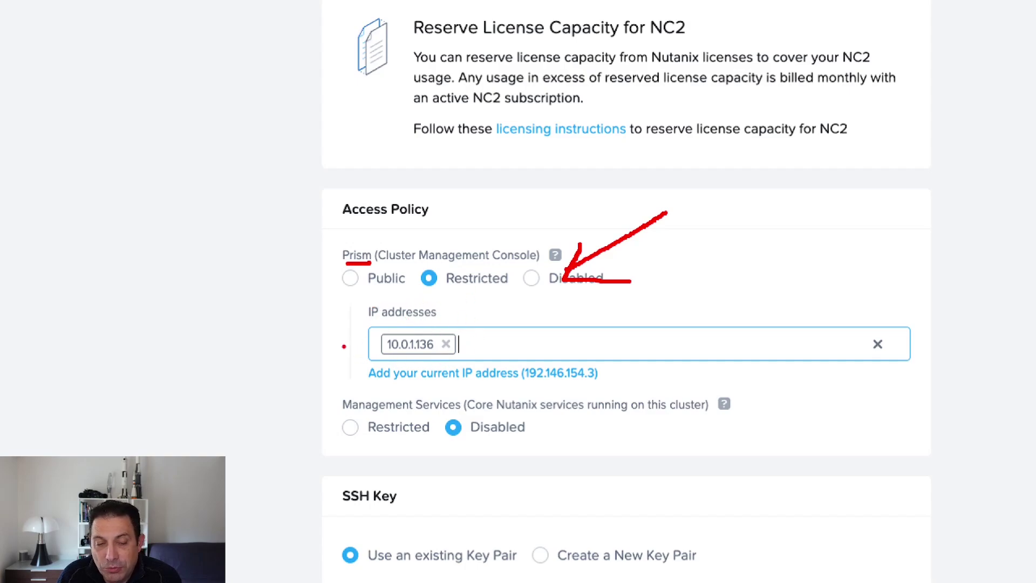
{"action": "left_click_drag", "start_coordinate": [328, 280], "coordinate": [226, 312]}
{"action": "mouse_move", "coordinate": [298, 270]}
{"action": "left_mouse_down"}
{"action": "mouse_move", "coordinate": [346, 274]}
{"action": "mouse_move", "coordinate": [329, 305]}
{"action": "left_mouse_up"}
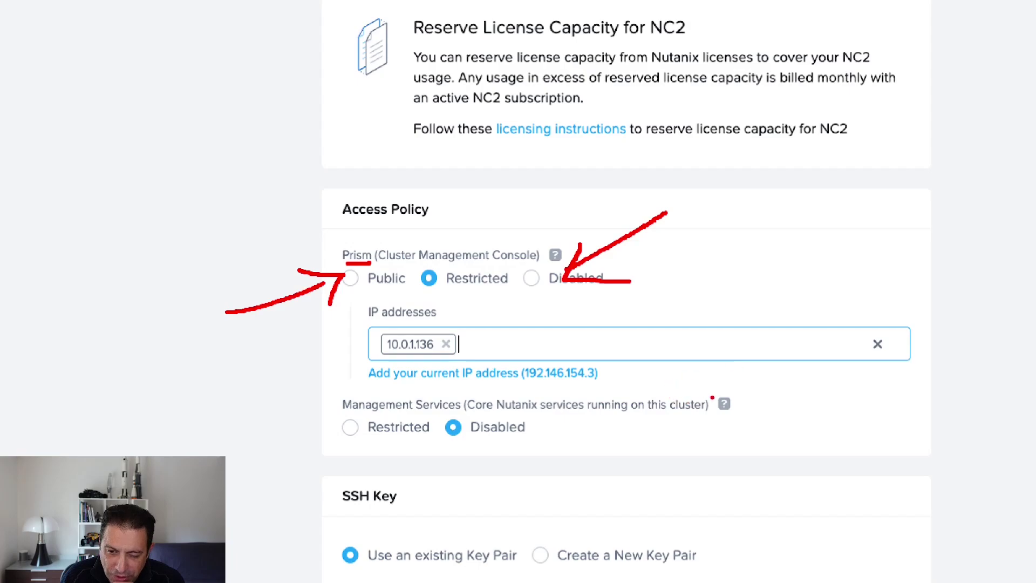
{"action": "mouse_move", "coordinate": [701, 389]}
{"action": "left_mouse_down"}
{"action": "mouse_move", "coordinate": [726, 434]}
{"action": "mouse_move", "coordinate": [696, 446]}
{"action": "left_mouse_up"}
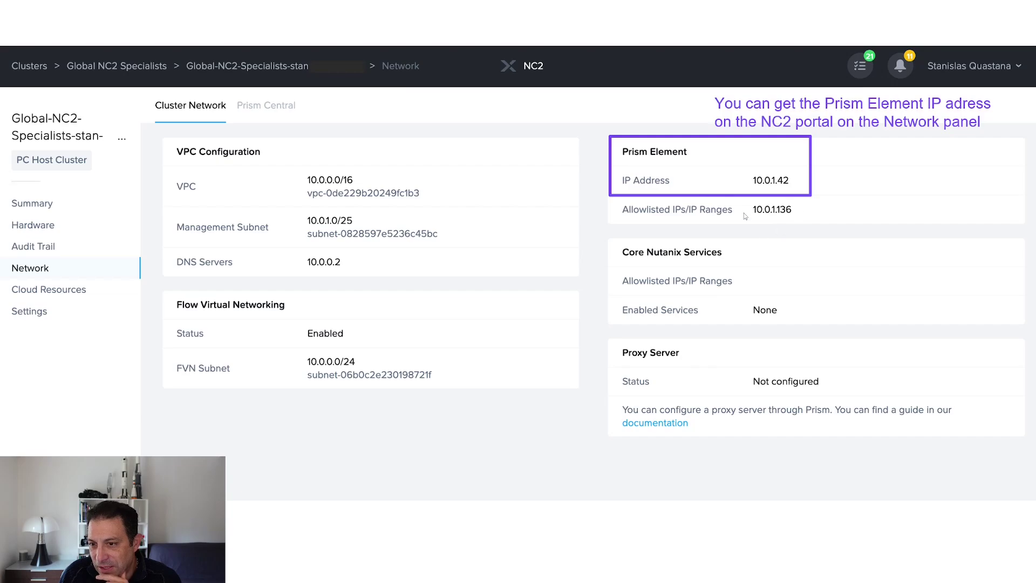
{"action": "key", "text": "ctrl+1"}
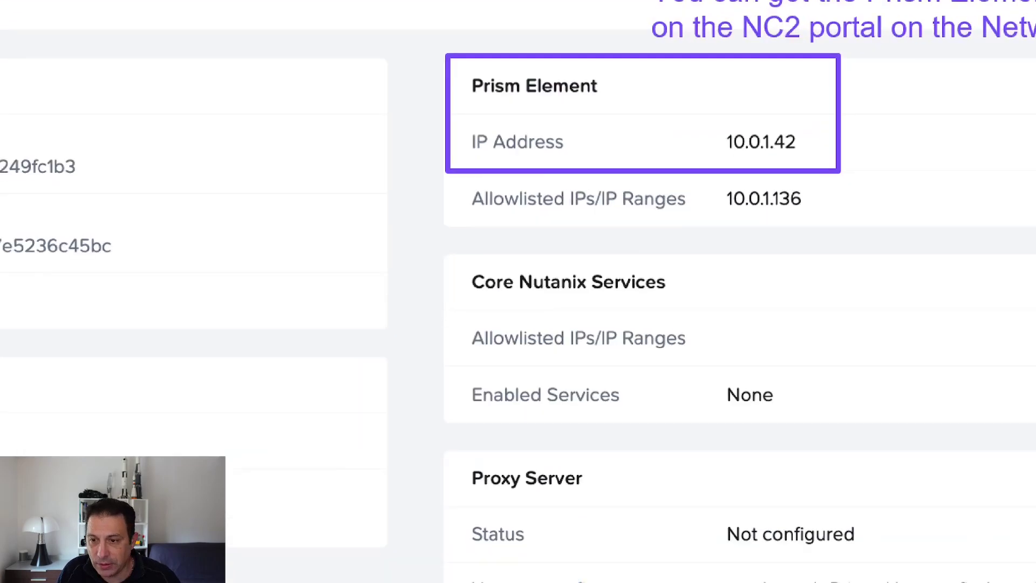
{"action": "left_click", "coordinate": [781, 221]}
{"action": "left_click_drag", "start_coordinate": [791, 248], "coordinate": [803, 268]}
{"action": "left_click_drag", "start_coordinate": [776, 211], "coordinate": [803, 266]}
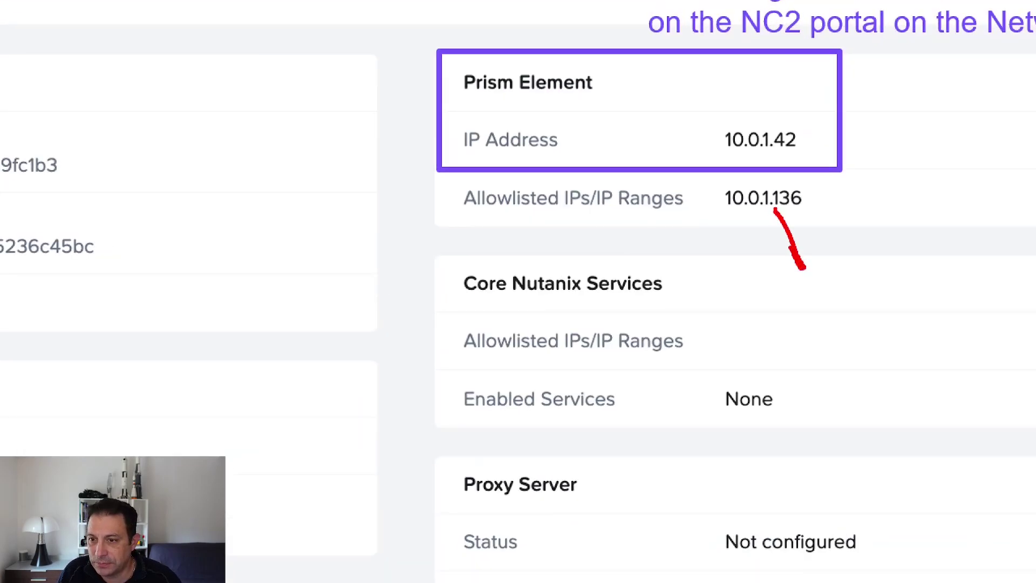
{"action": "mouse_move", "coordinate": [775, 210]}
{"action": "left_mouse_down"}
{"action": "mouse_move", "coordinate": [775, 224]}
{"action": "mouse_move", "coordinate": [797, 220]}
{"action": "left_mouse_up"}
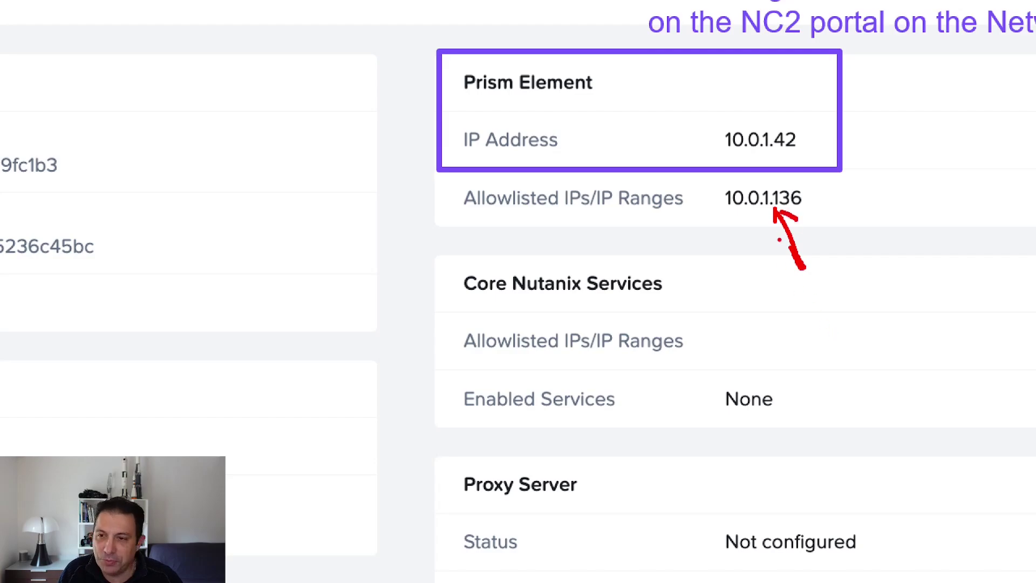
{"action": "key", "text": "Escape"}
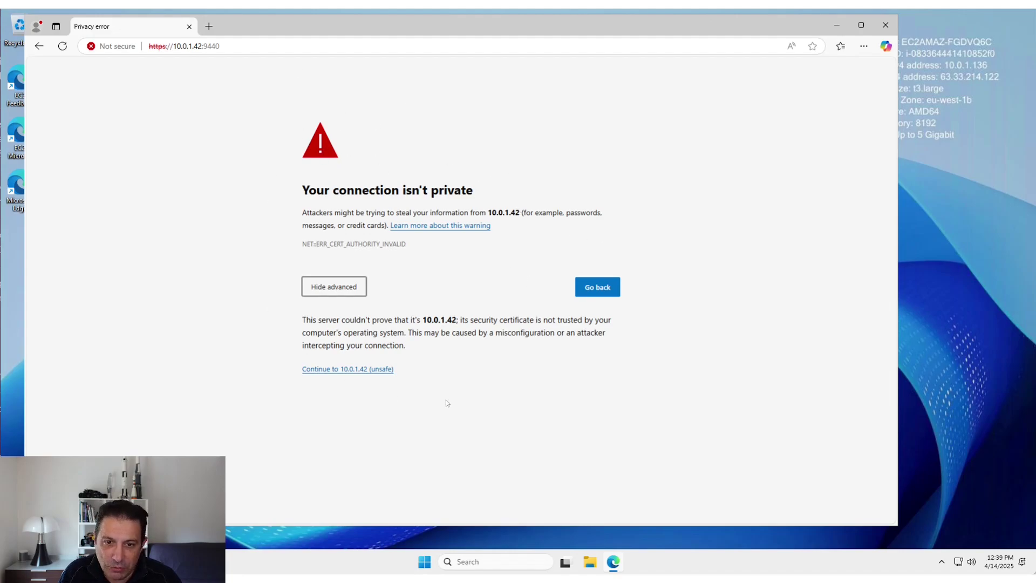
Proceed to the Prism Element console at 10.0.1.42 despite the certificate warning, and continue the first-time setup with Pulse enabled
{"action": "left_click", "coordinate": [359, 370]}
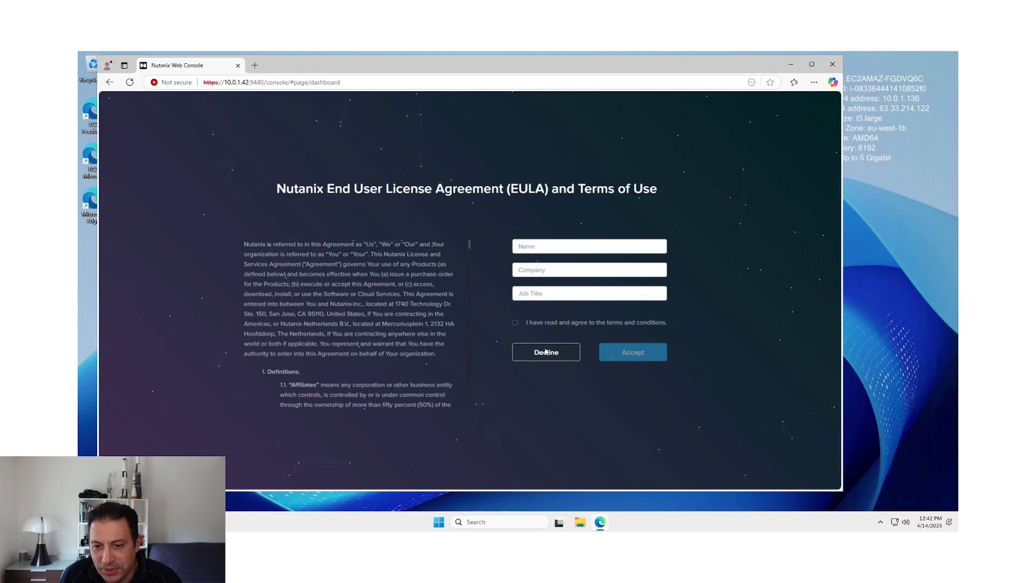
{"action": "left_click", "coordinate": [545, 351]}
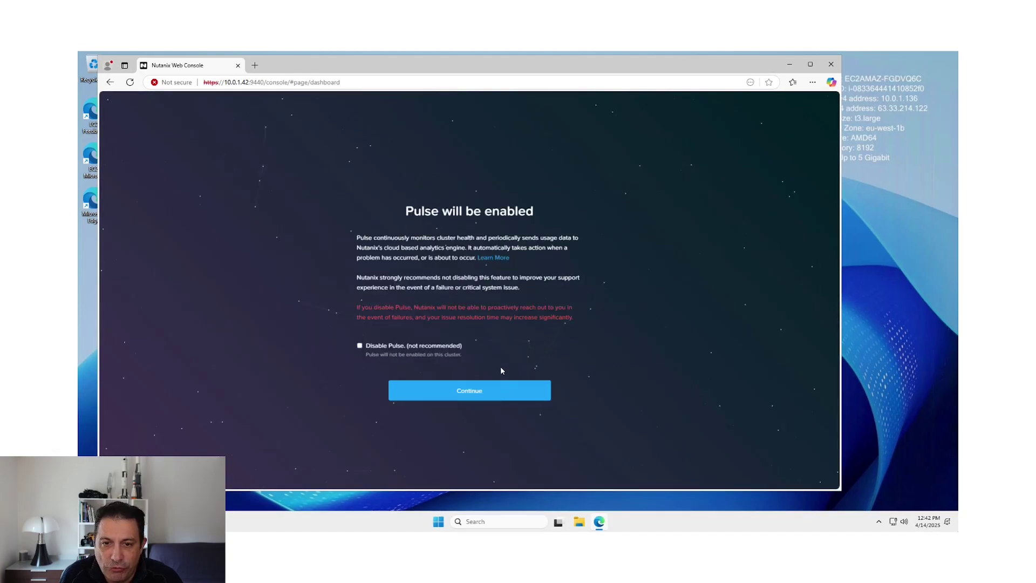
{"action": "left_click", "coordinate": [513, 389]}
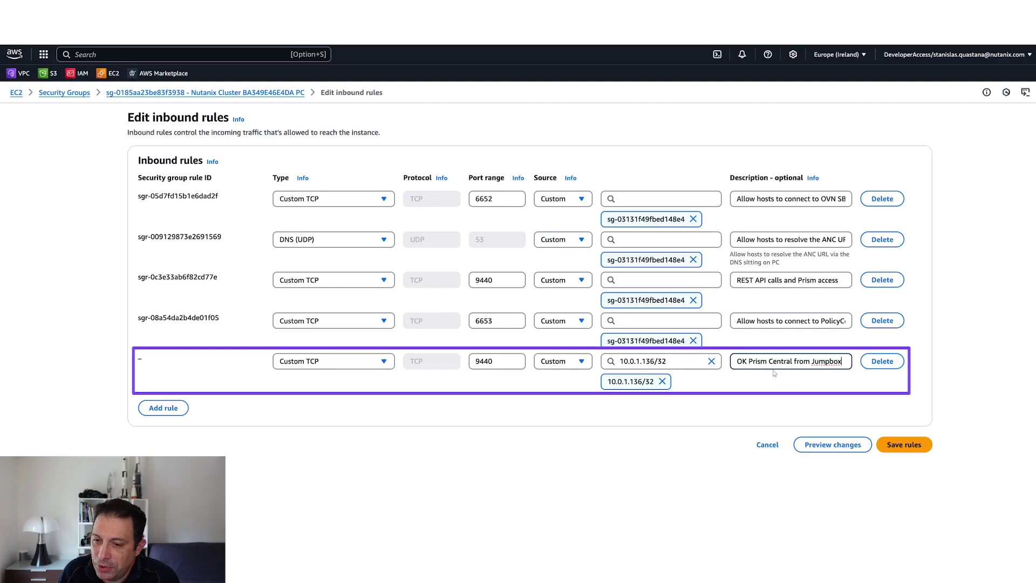
Save the PC security group's inbound rules with custom TCP port 9440 allowed from 10.0.1.136/32, described as "OK Prism Central from Jumpbox"
{"action": "left_click", "coordinate": [887, 448]}
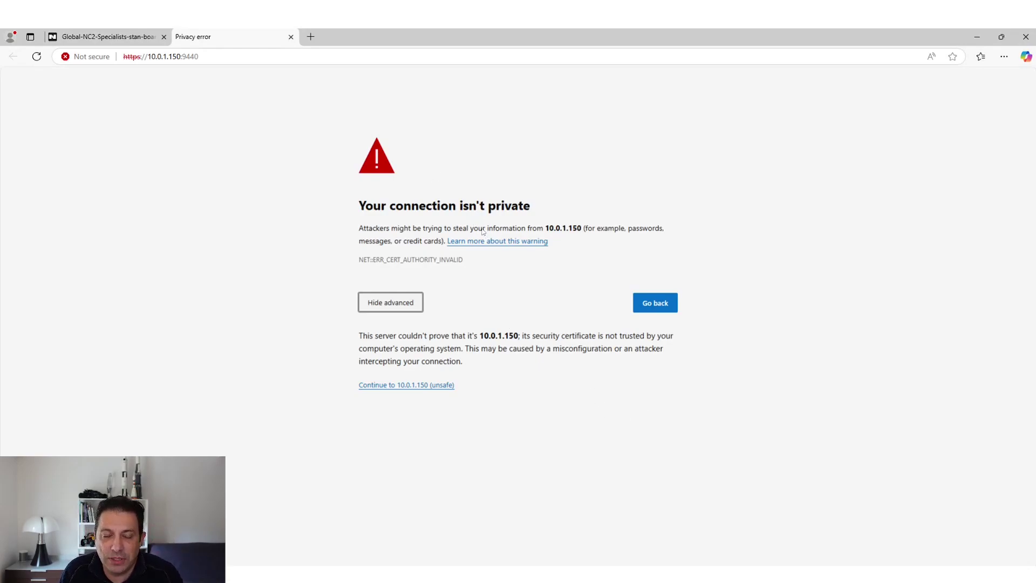
Proceed to Prism Central at 10.0.1.150 despite the certificate warning and log in as admin
{"action": "left_click", "coordinate": [436, 385]}
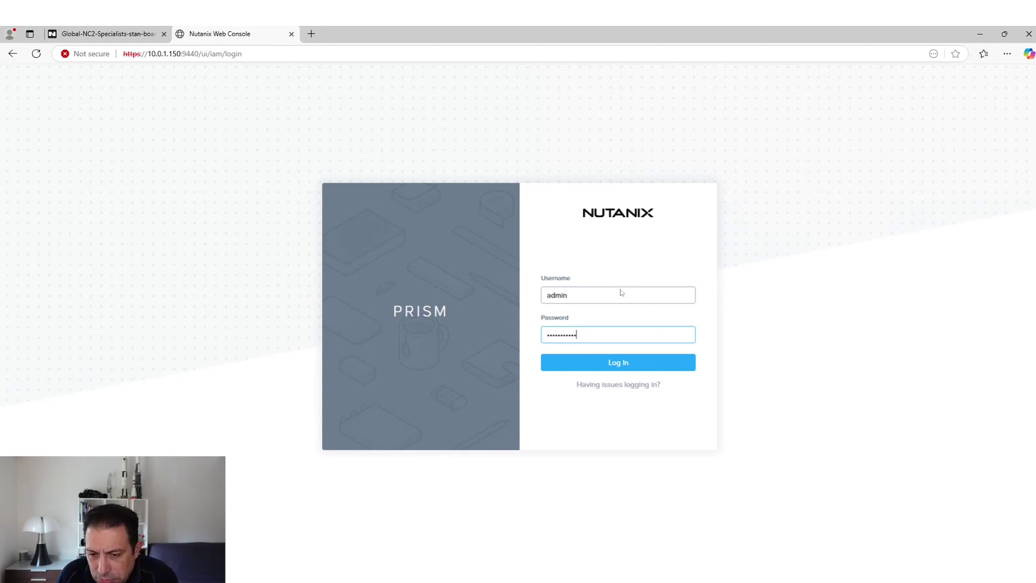
{"action": "left_click", "coordinate": [601, 370]}
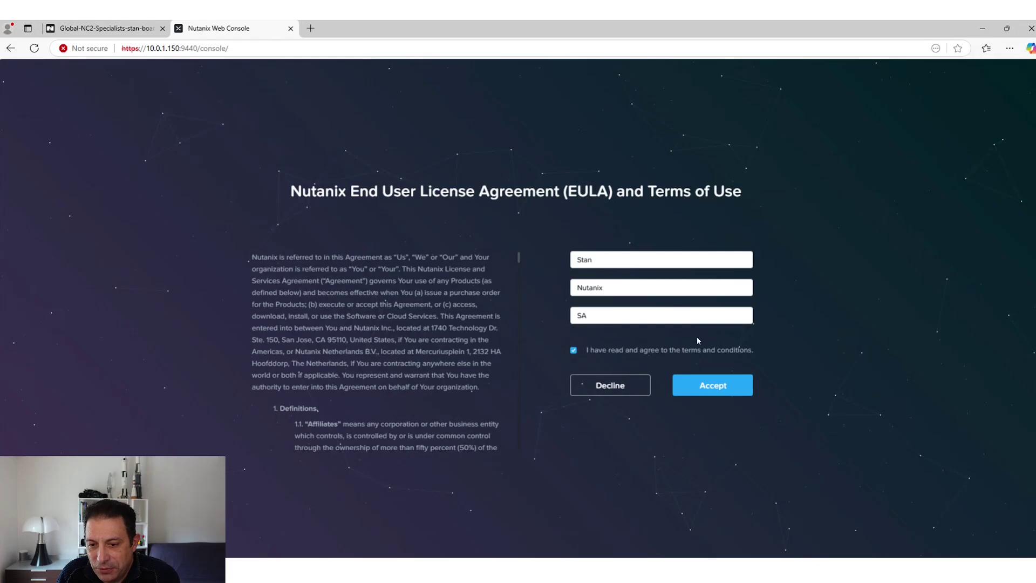
Accept the Nutanix End User License Agreement and continue with Pulse enabled for Prism Central and its registered clusters
{"action": "left_click", "coordinate": [724, 390]}
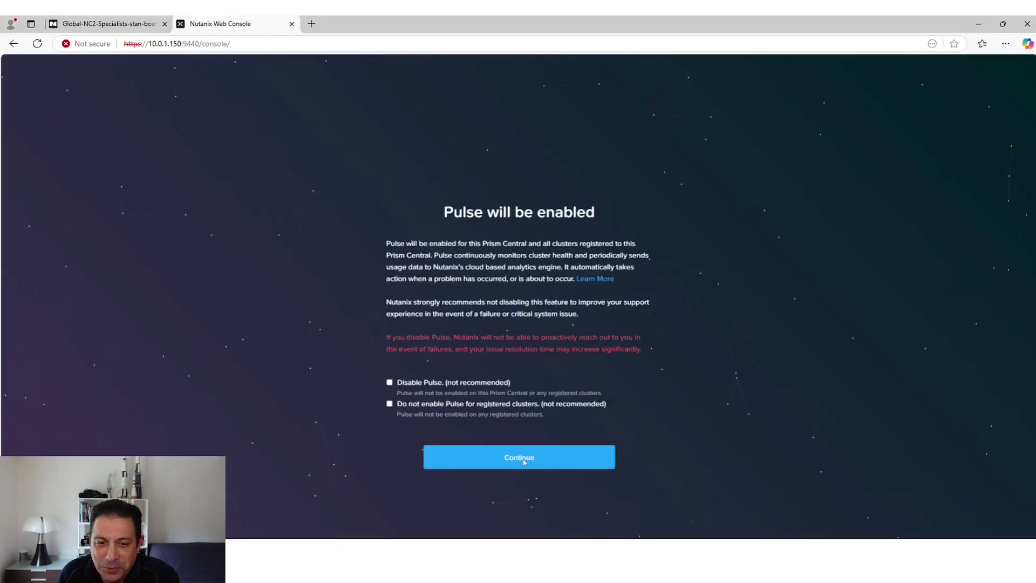
{"action": "left_click", "coordinate": [585, 465]}
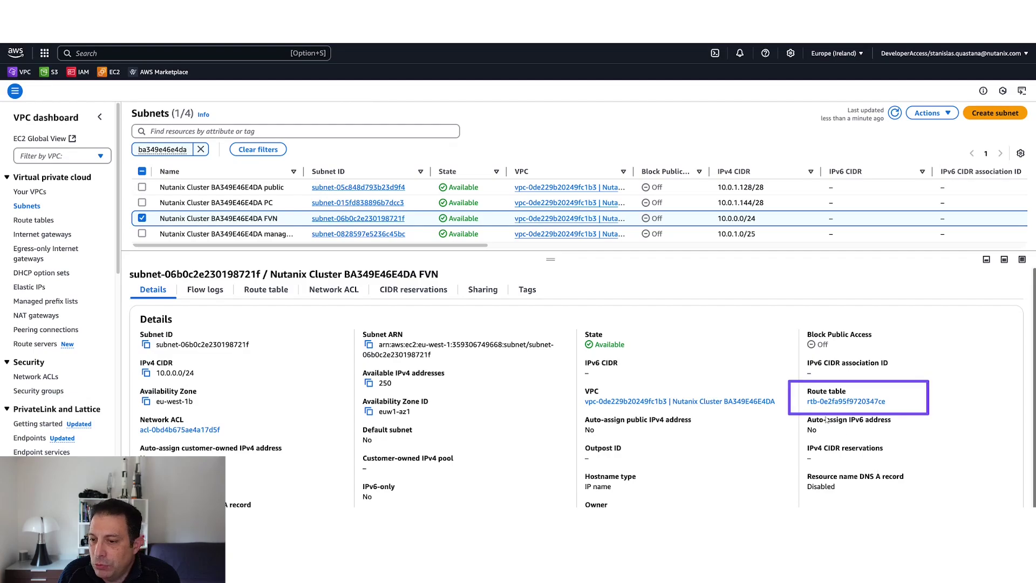
Open the route table associated with the cluster's FVN subnet in the AWS console
{"action": "left_click", "coordinate": [865, 403]}
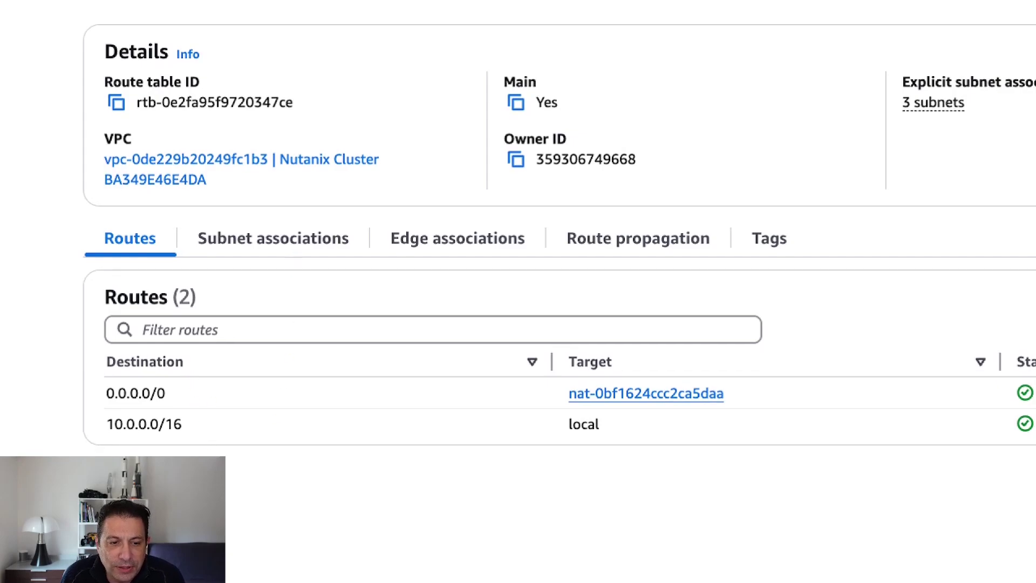
{"action": "mouse_move", "coordinate": [494, 395]}
{"action": "left_mouse_down"}
{"action": "mouse_move", "coordinate": [561, 396]}
{"action": "mouse_move", "coordinate": [546, 415]}
{"action": "left_mouse_up"}
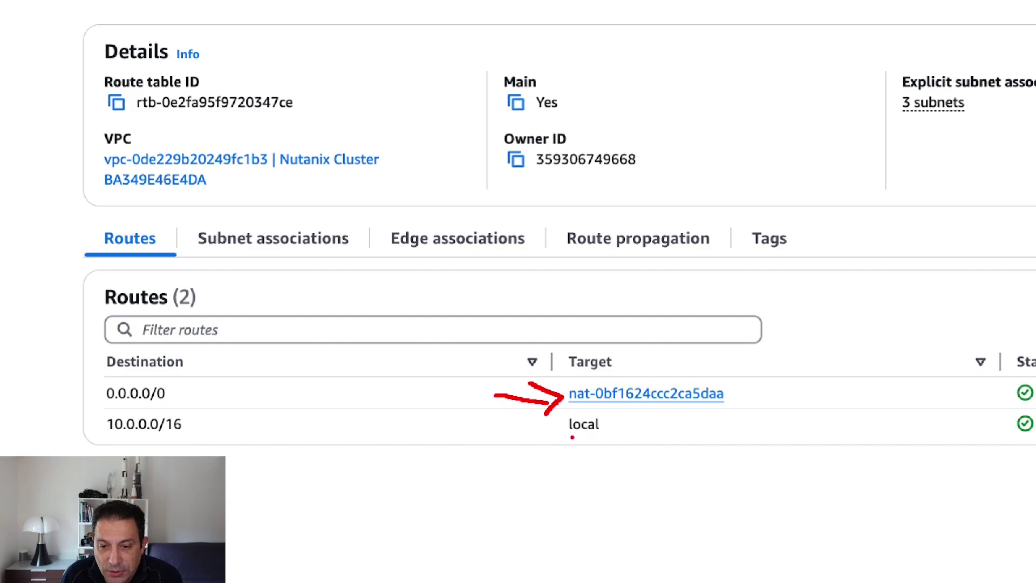
{"action": "left_click_drag", "start_coordinate": [572, 437], "coordinate": [615, 431]}
{"action": "key", "text": "Escape"}
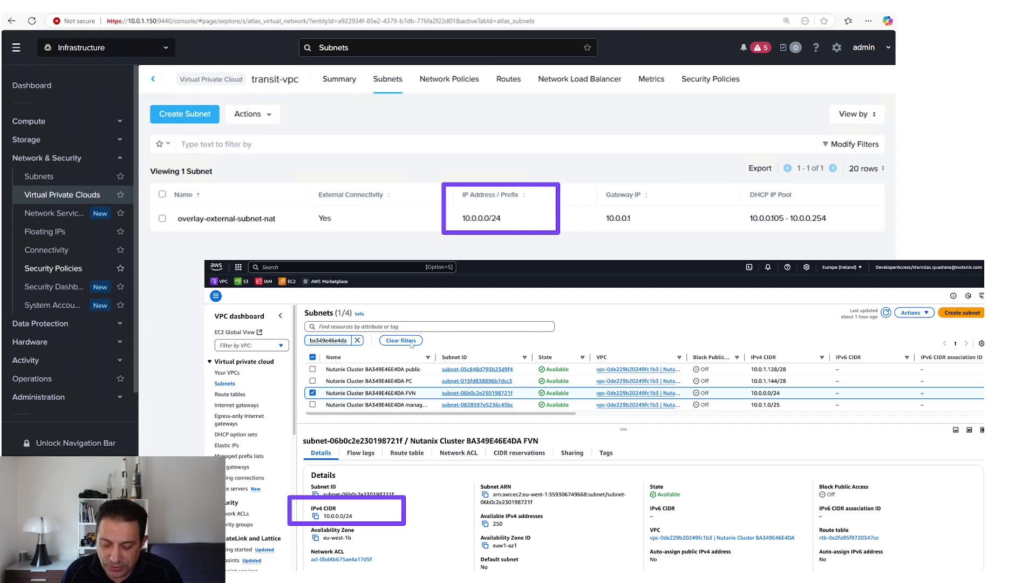
{"action": "left_click", "coordinate": [539, 319]}
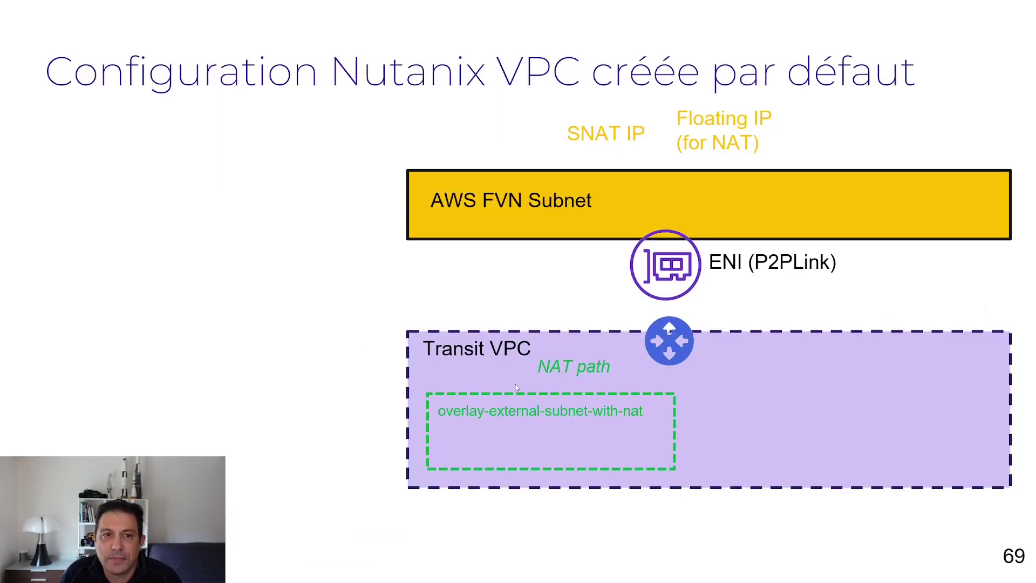
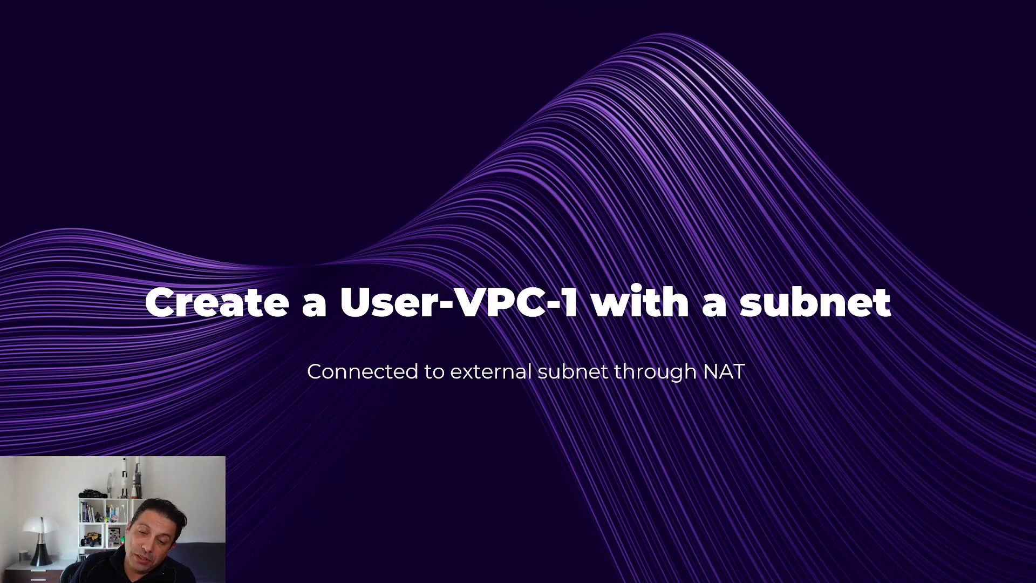
{"action": "left_click", "coordinate": [491, 236]}
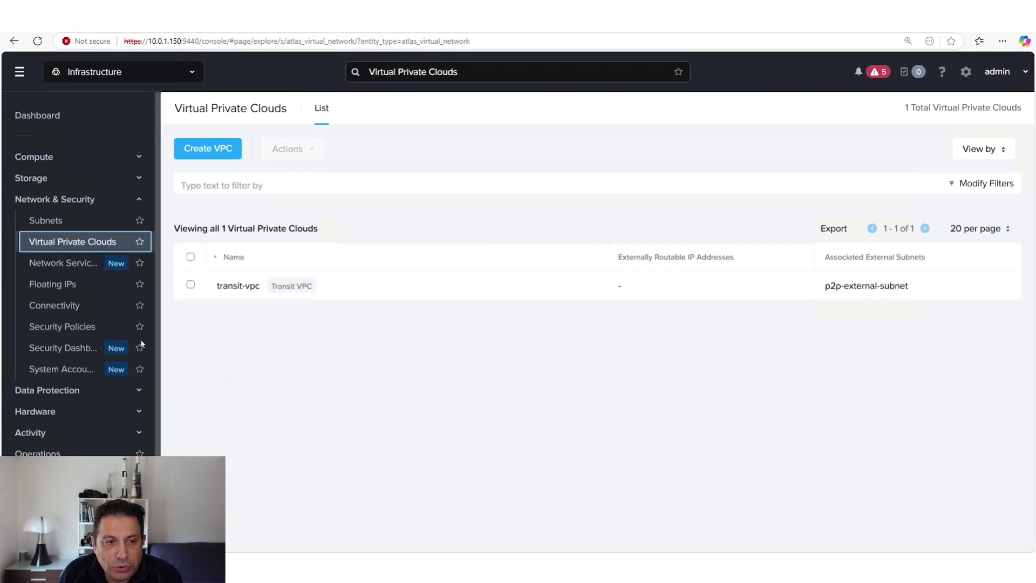
Create the VPC User-VPC-1 with overlay-external-subnet-nat as its associated external subnet and 8.8.8.8 as its DNS server
{"action": "left_click", "coordinate": [214, 149]}
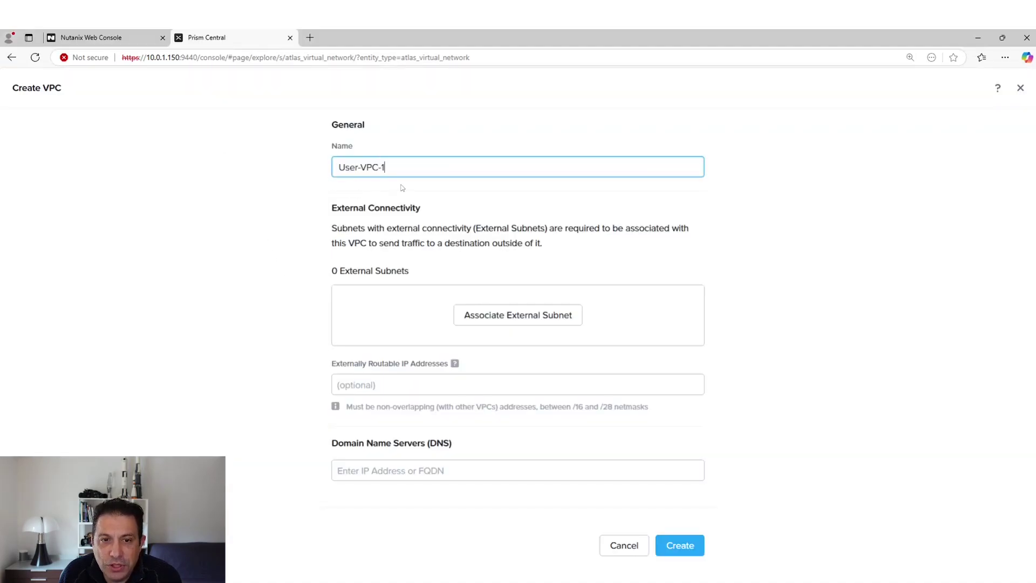
{"action": "left_click", "coordinate": [535, 320]}
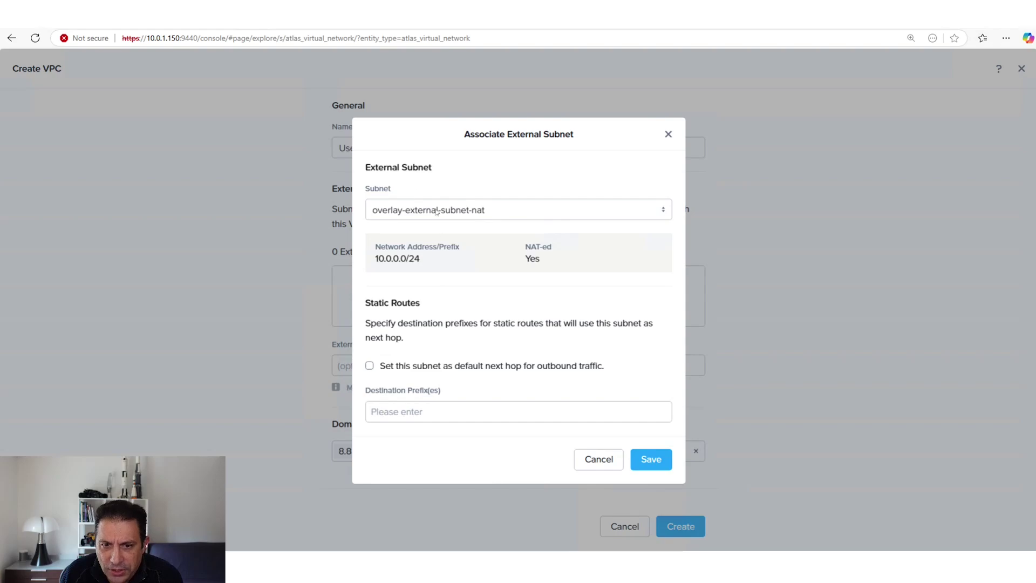
{"action": "left_click", "coordinate": [653, 460]}
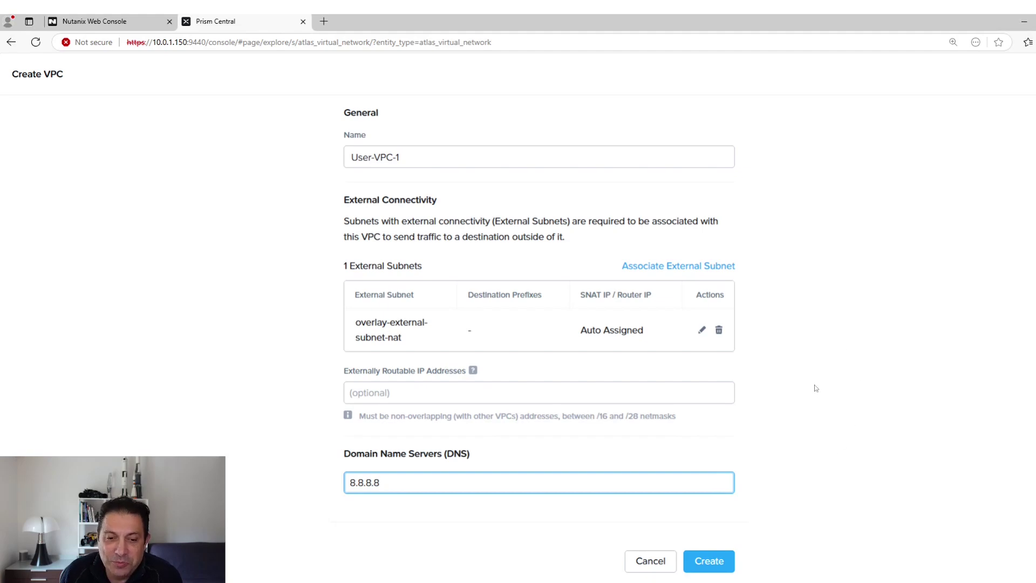
{"action": "left_click", "coordinate": [721, 562]}
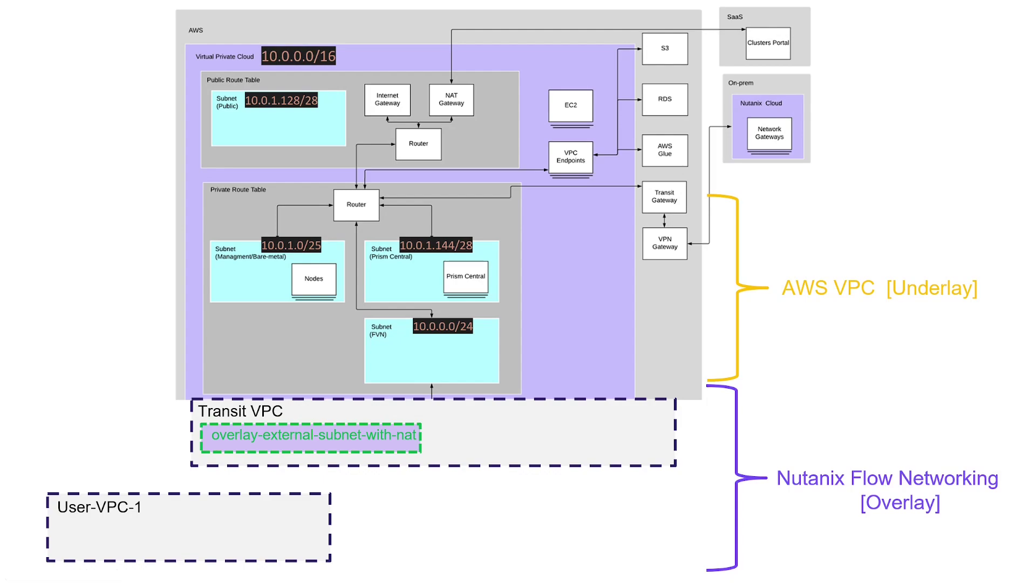
Create the overlay subnet User-VPC-1-Subnet-1 in User-VPC-1 with network 10.10.0.0/24, IP pool 10.10.0.10 to 10.10.0.100 and DNS server 8.8.8.8
{"action": "left_click", "coordinate": [516, 514]}
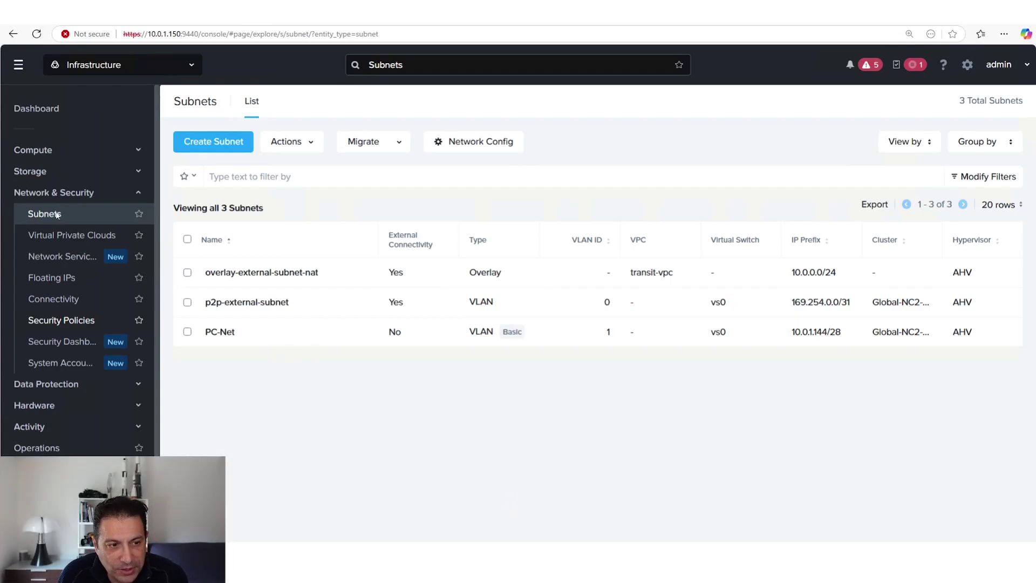
{"action": "left_click", "coordinate": [229, 141]}
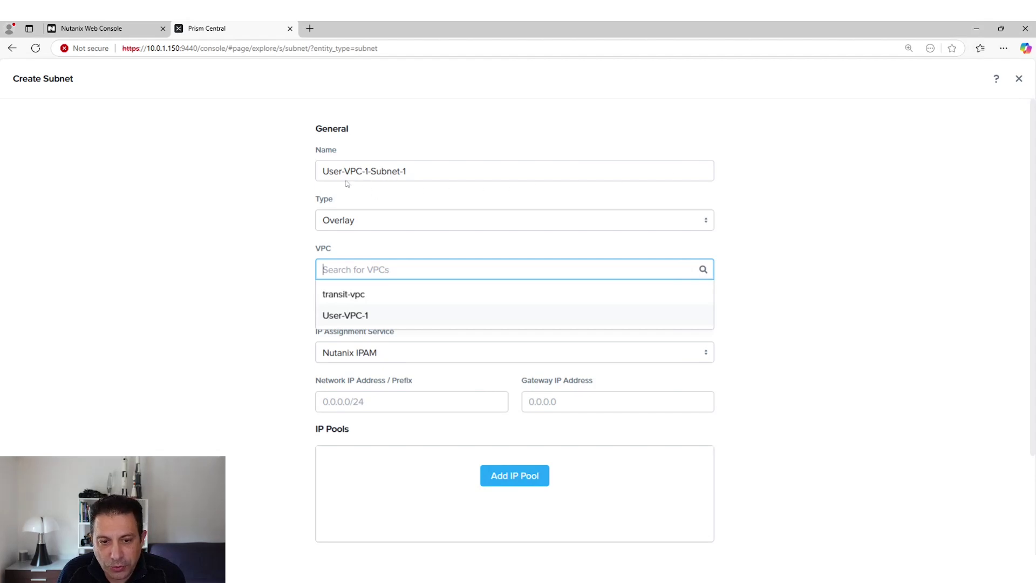
{"action": "left_click", "coordinate": [344, 319]}
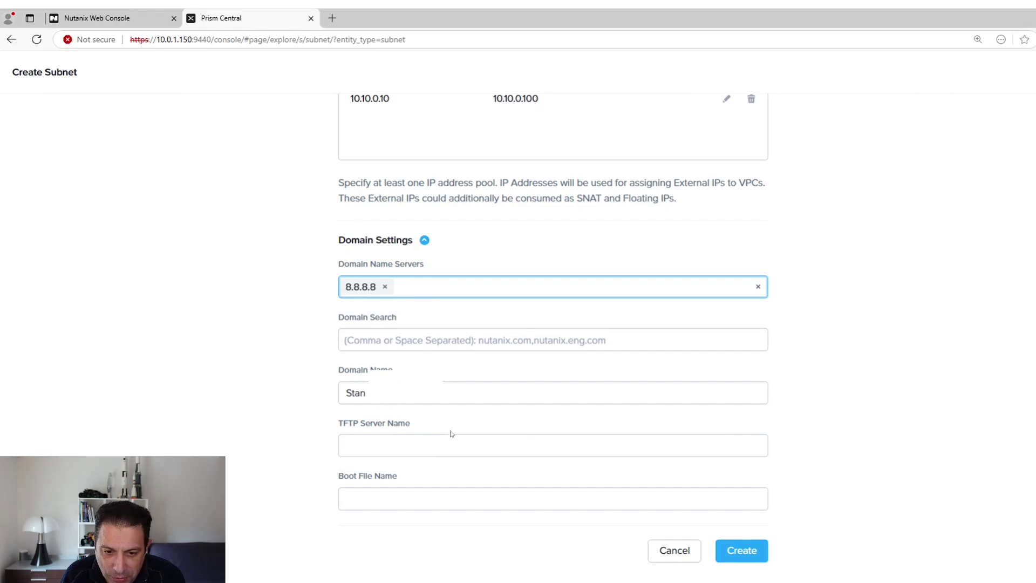
{"action": "left_click", "coordinate": [742, 550]}
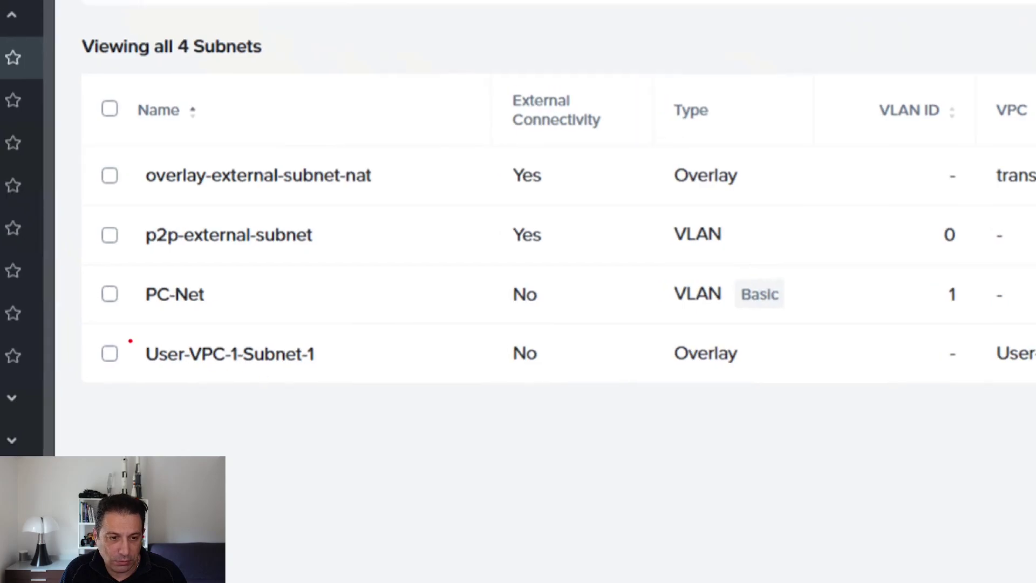
{"action": "mouse_move", "coordinate": [133, 320]}
{"action": "left_mouse_down"}
{"action": "mouse_move", "coordinate": [220, 385]}
{"action": "mouse_move", "coordinate": [340, 327]}
{"action": "mouse_move", "coordinate": [157, 327]}
{"action": "left_mouse_up"}
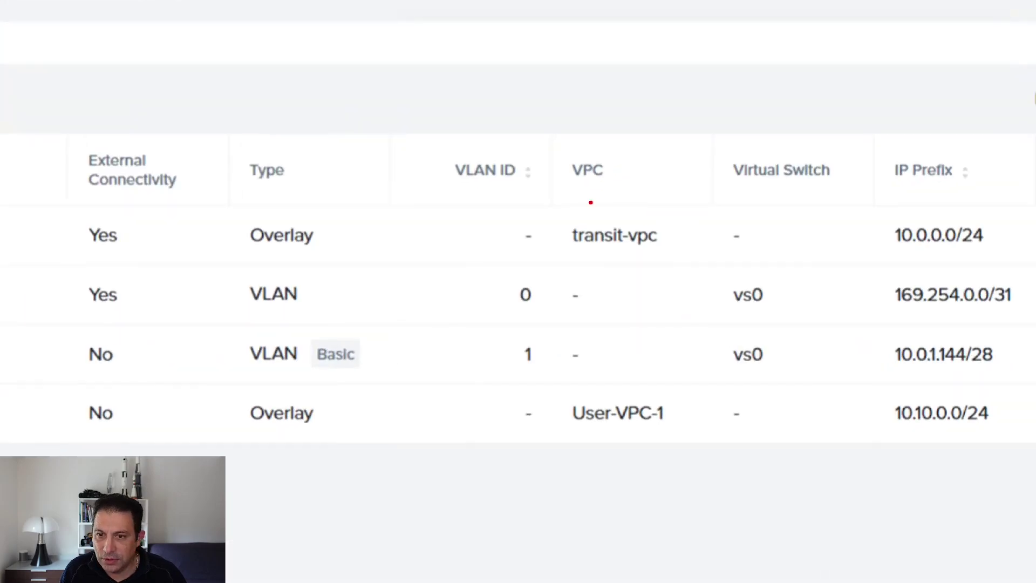
{"action": "mouse_move", "coordinate": [600, 174]}
{"action": "left_mouse_down"}
{"action": "mouse_move", "coordinate": [625, 358]}
{"action": "mouse_move", "coordinate": [656, 402]}
{"action": "left_mouse_up"}
{"action": "left_click_drag", "start_coordinate": [612, 368], "coordinate": [656, 402]}
{"action": "left_click_drag", "start_coordinate": [656, 402], "coordinate": [663, 362]}
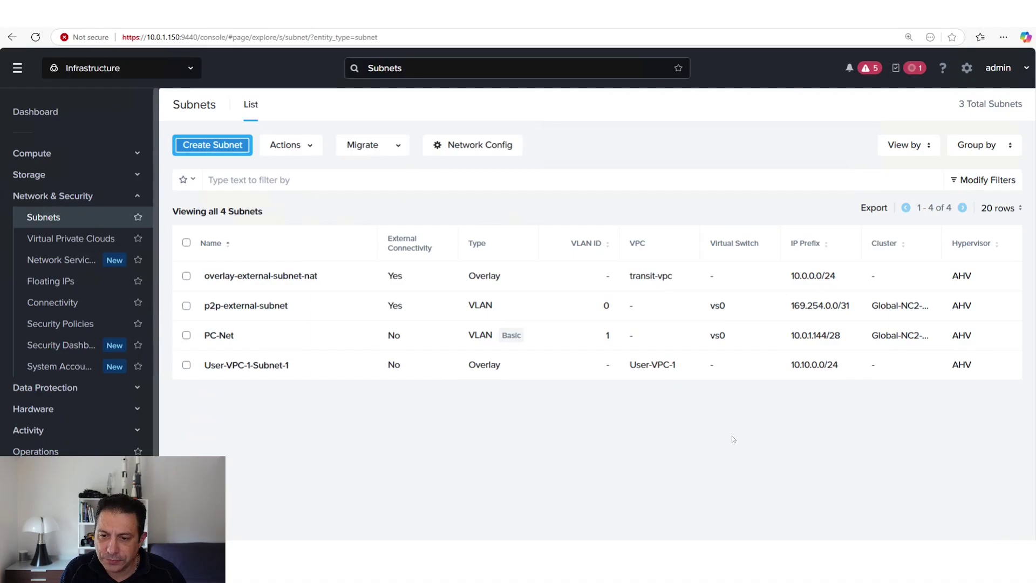
Add a default static route 0.0.0.0/0 to User-VPC-1 with overlay-external-subnet-nat as the next hop and save it
{"action": "key", "text": "alt+Tab"}
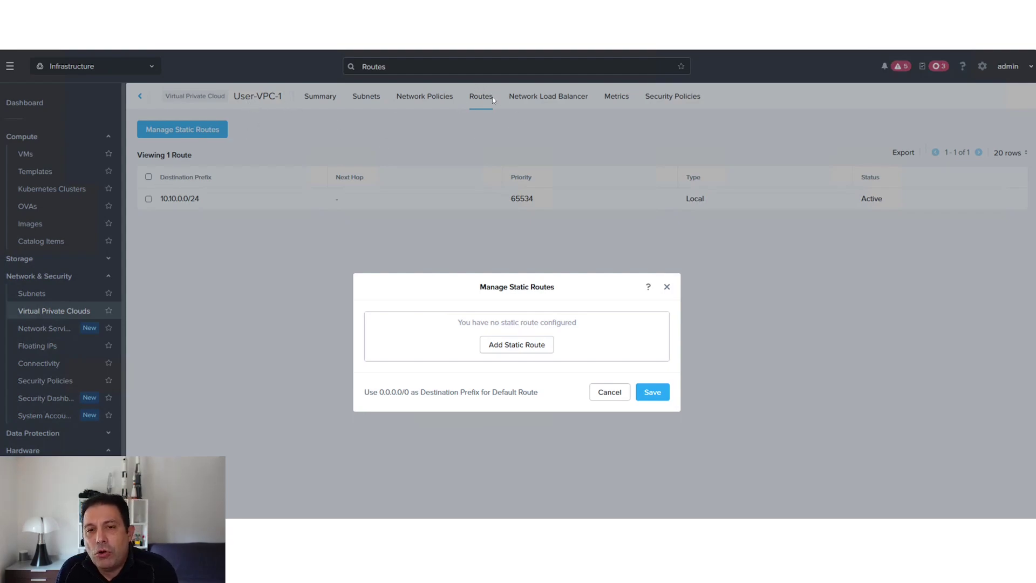
{"action": "left_click", "coordinate": [519, 344]}
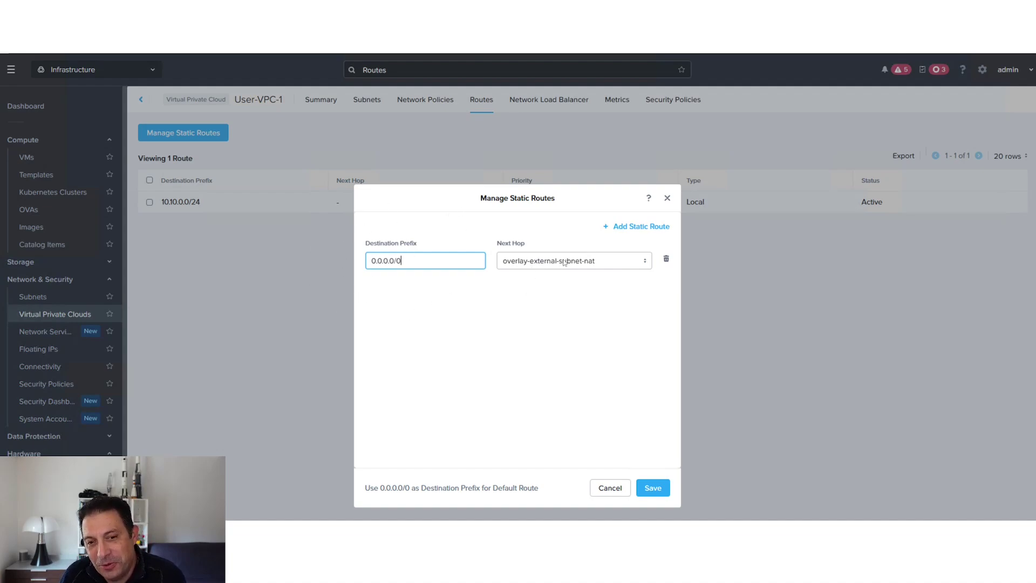
{"action": "left_click", "coordinate": [653, 488]}
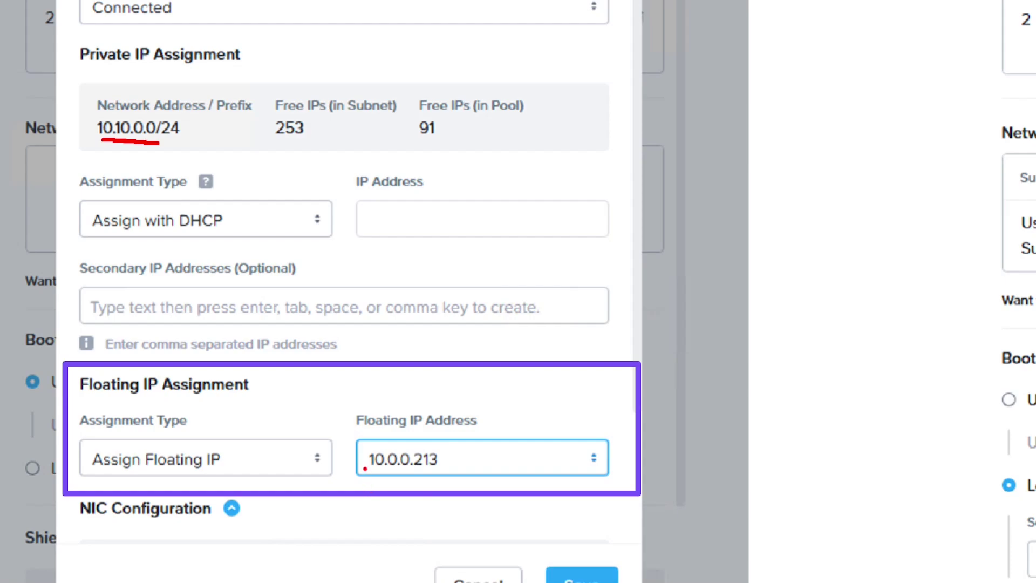
{"action": "left_click_drag", "start_coordinate": [366, 468], "coordinate": [429, 463]}
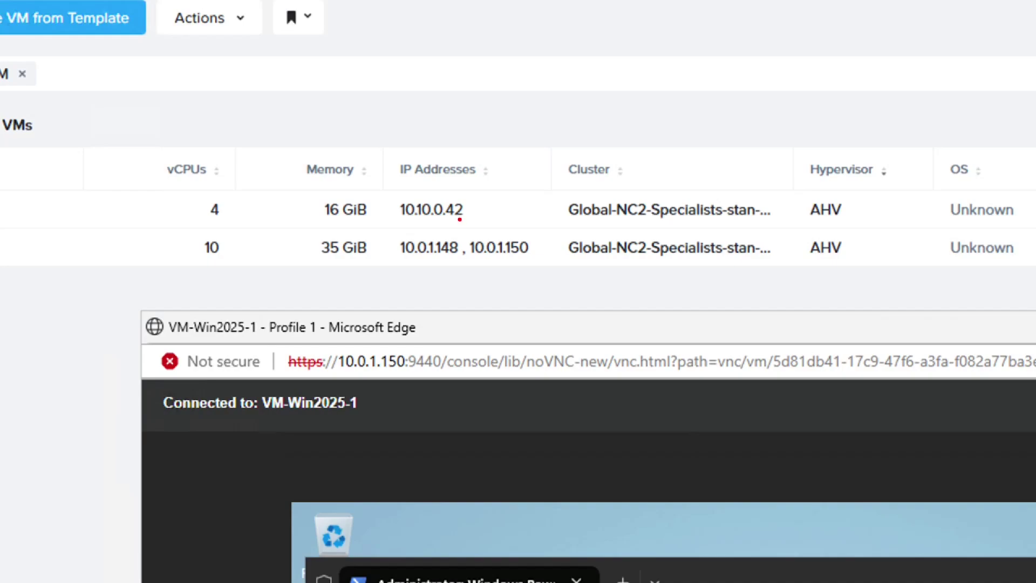
{"action": "mouse_move", "coordinate": [453, 185]}
{"action": "left_mouse_down"}
{"action": "mouse_move", "coordinate": [375, 229]}
{"action": "mouse_move", "coordinate": [458, 180]}
{"action": "left_mouse_up"}
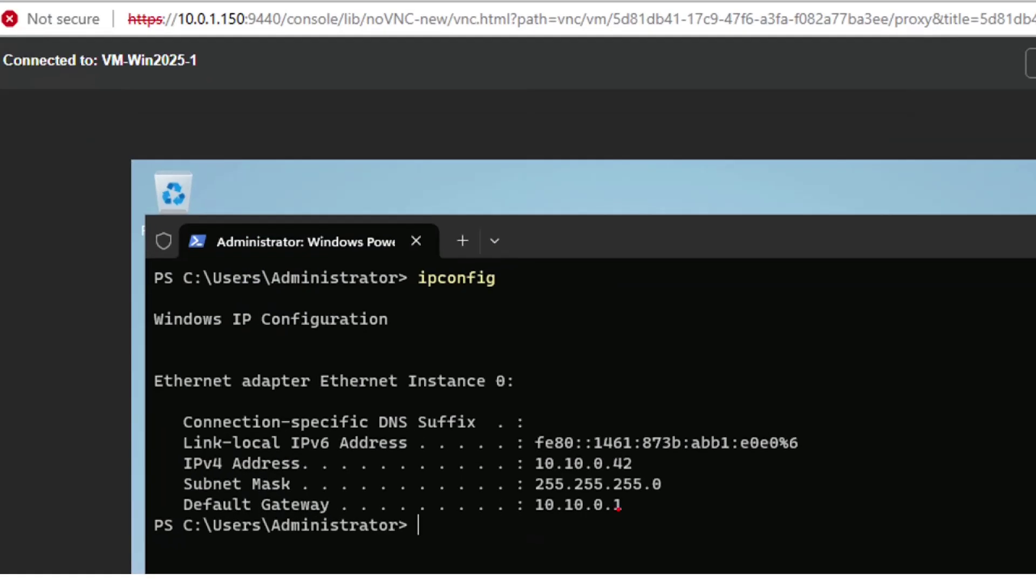
{"action": "left_click_drag", "start_coordinate": [593, 488], "coordinate": [622, 497]}
{"action": "mouse_move", "coordinate": [570, 418]}
{"action": "left_mouse_down"}
{"action": "mouse_move", "coordinate": [683, 476]}
{"action": "mouse_move", "coordinate": [637, 425]}
{"action": "left_mouse_up"}
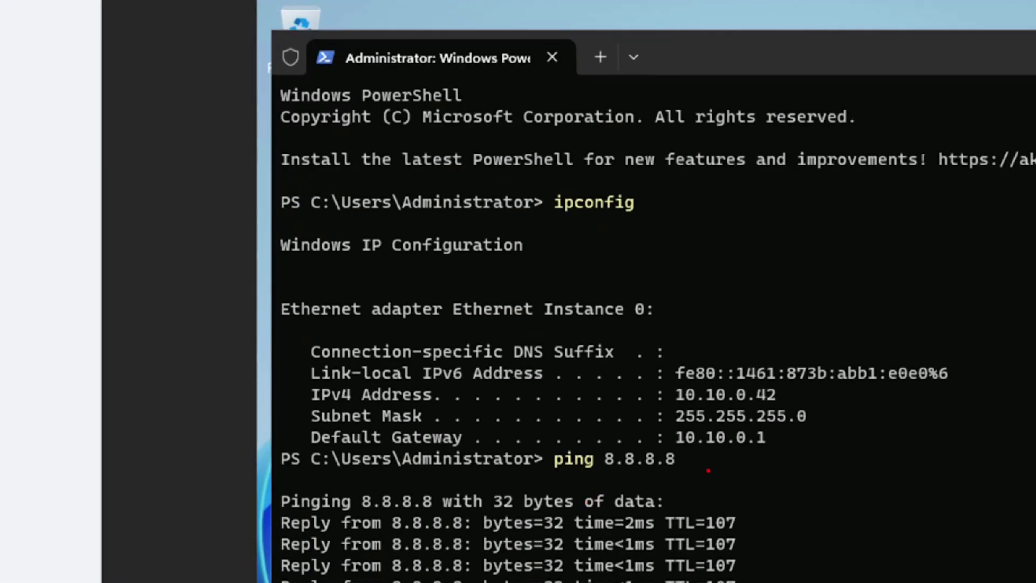
{"action": "mouse_move", "coordinate": [702, 463]}
{"action": "left_mouse_down"}
{"action": "mouse_move", "coordinate": [754, 457]}
{"action": "mouse_move", "coordinate": [691, 467]}
{"action": "mouse_move", "coordinate": [726, 482]}
{"action": "left_mouse_up"}
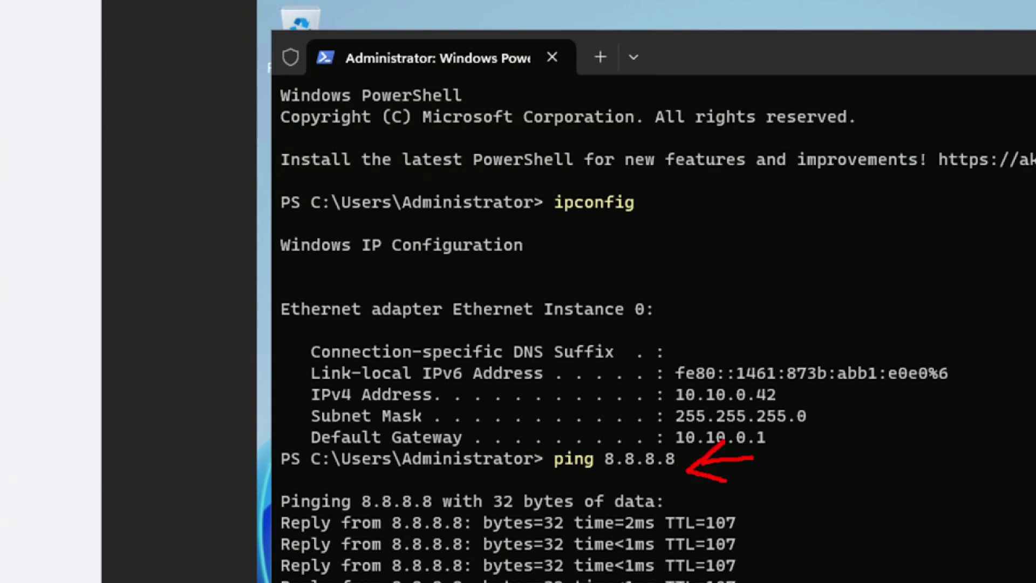
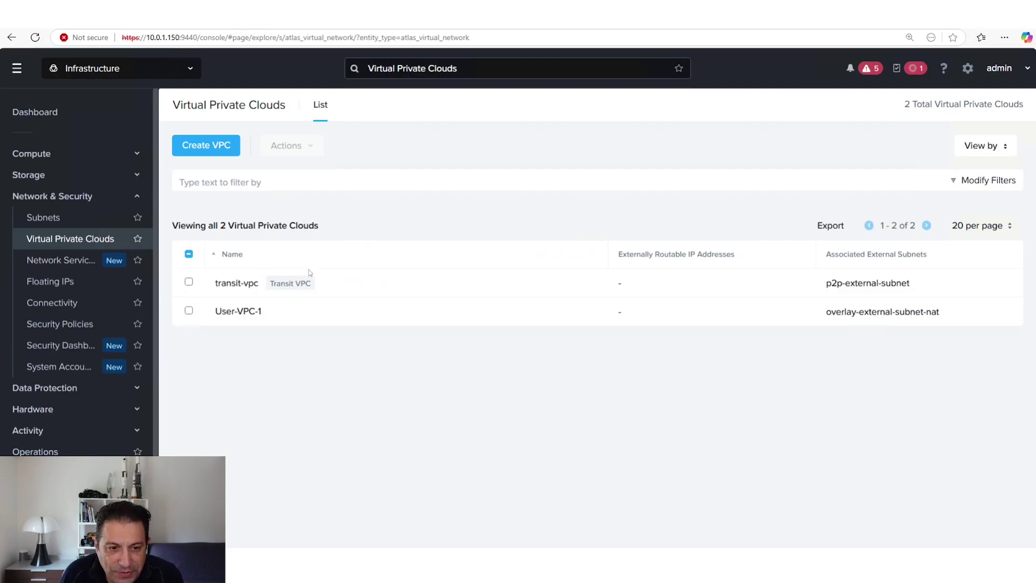
Create the external subnet overlay-external-subnet-nonat in transit-vpc with network 100.64.2.0/24, gateway 100.64.2.1 and IP pool 100.64.2.10 to 100.64.2.100
{"action": "left_click", "coordinate": [341, 285]}
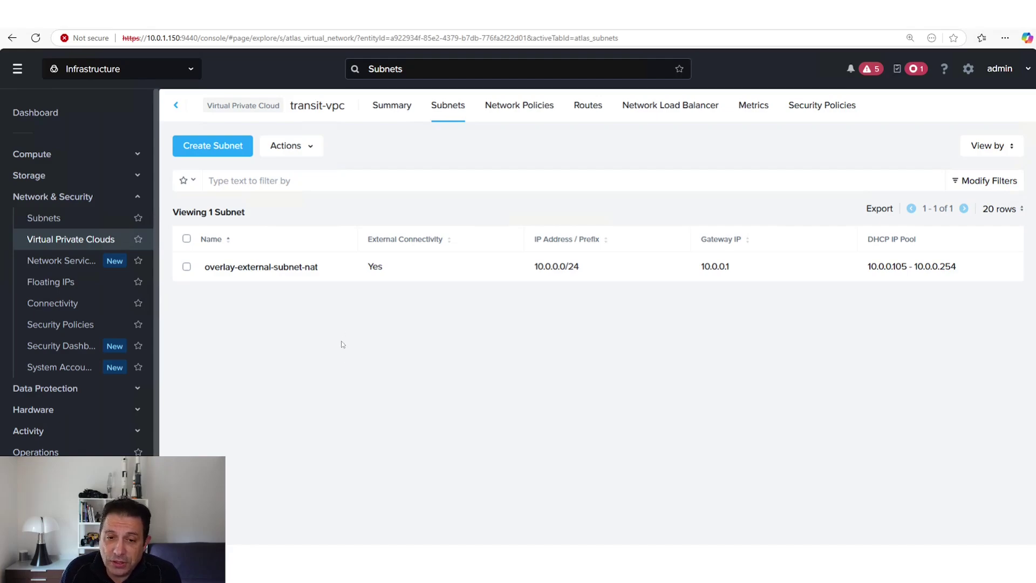
{"action": "left_click", "coordinate": [220, 147]}
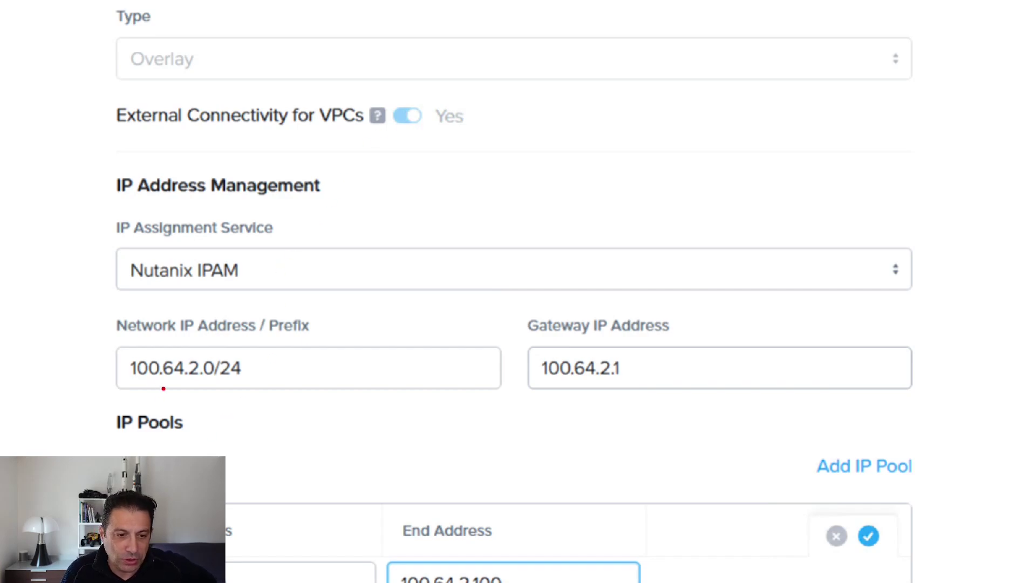
{"action": "left_click_drag", "start_coordinate": [134, 387], "coordinate": [250, 394]}
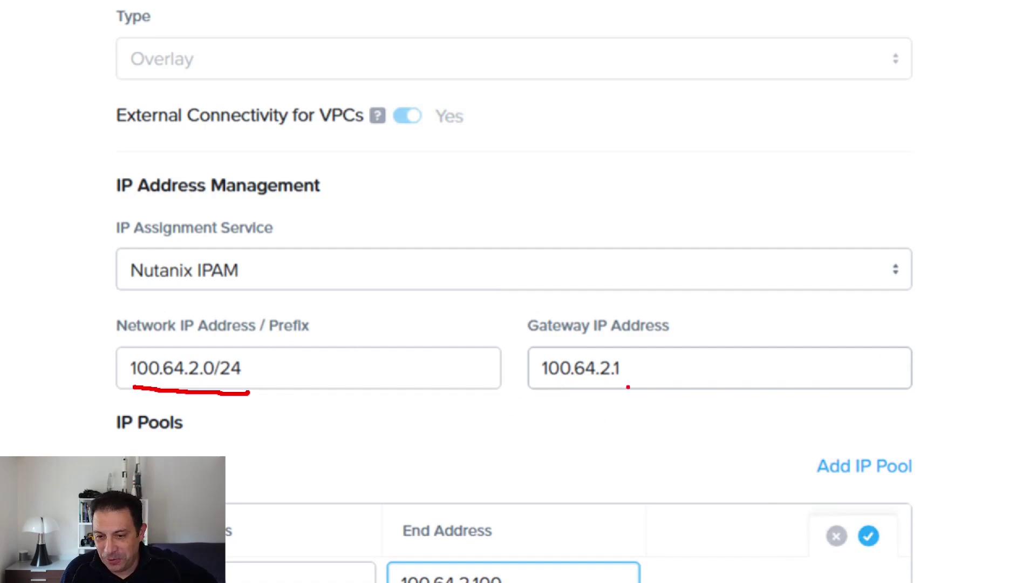
{"action": "left_click_drag", "start_coordinate": [613, 384], "coordinate": [625, 379]}
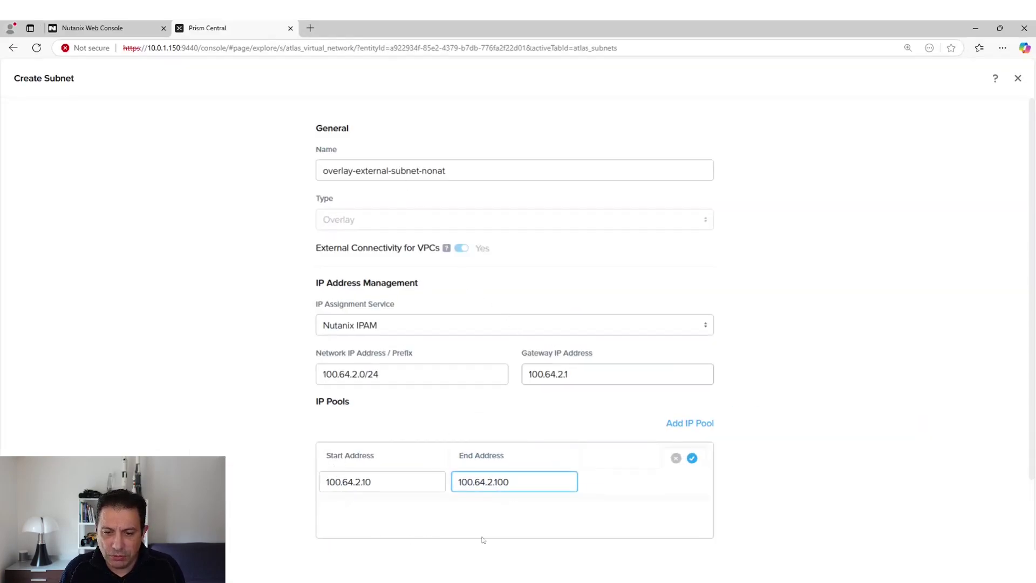
{"action": "left_click", "coordinate": [692, 459]}
{"action": "scroll", "coordinate": [810, 402], "scroll_direction": "down", "scroll_amount": 3}
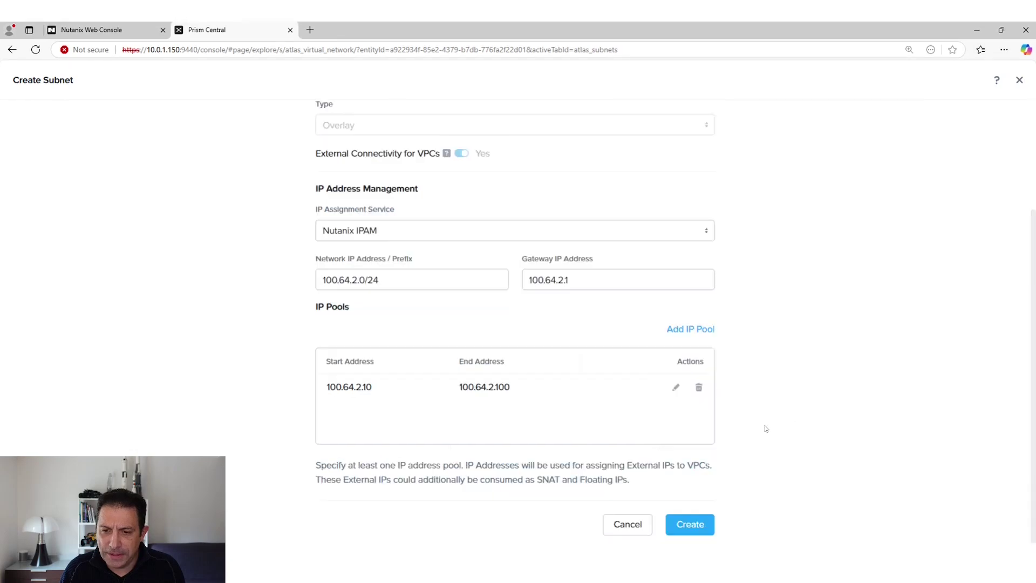
{"action": "left_click", "coordinate": [691, 524]}
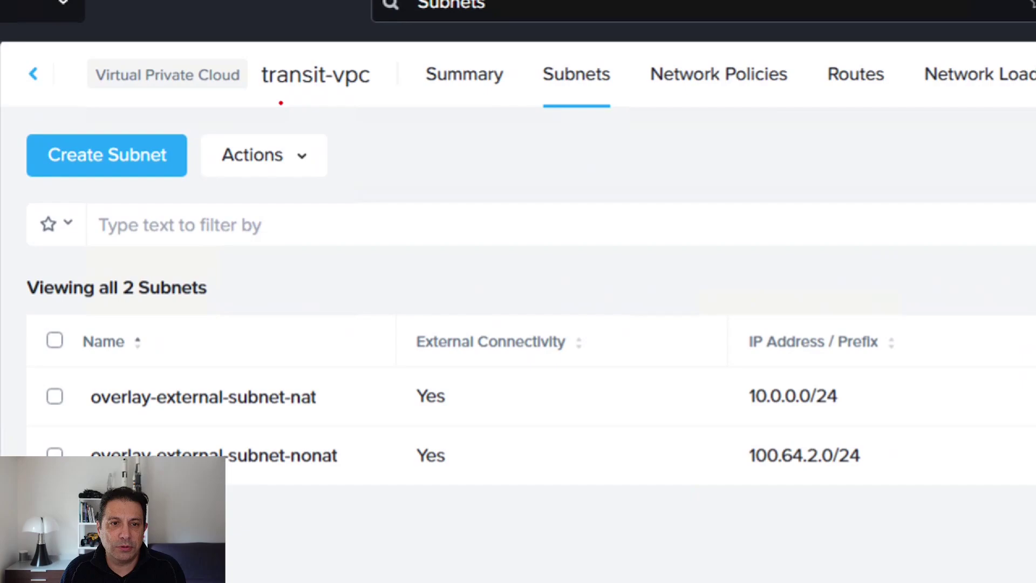
{"action": "left_click_drag", "start_coordinate": [281, 102], "coordinate": [374, 93]}
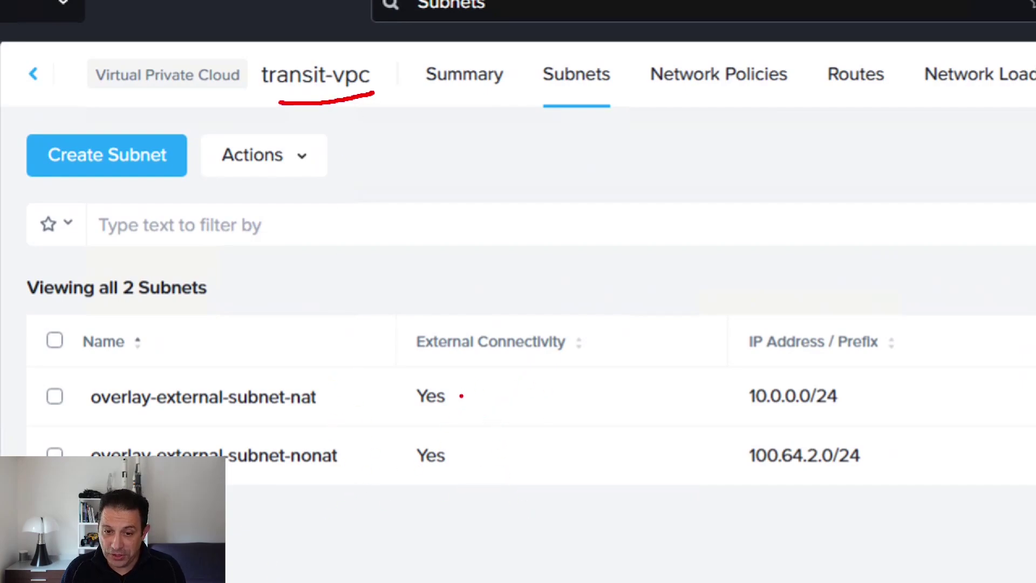
{"action": "left_click_drag", "start_coordinate": [457, 398], "coordinate": [481, 386]}
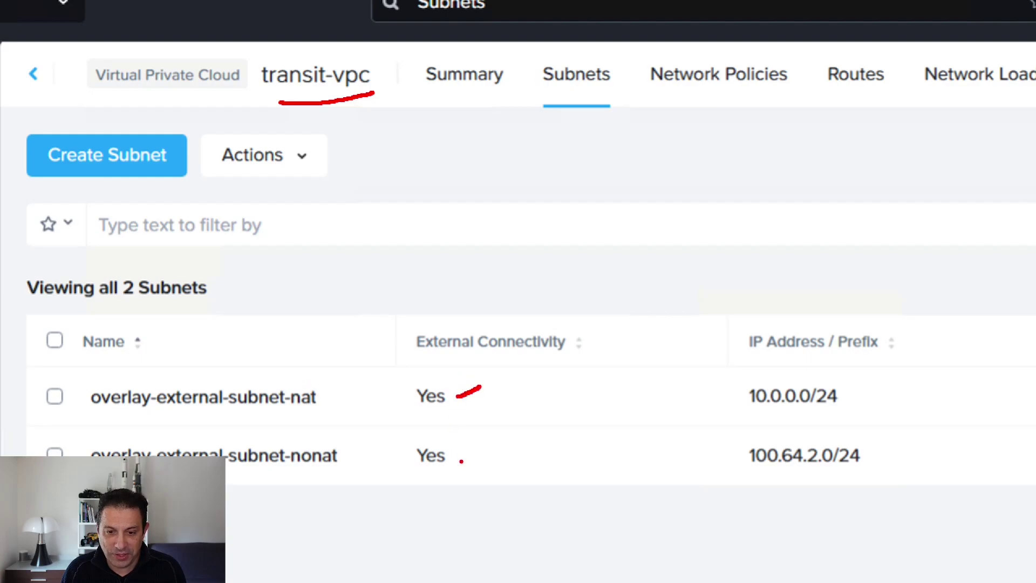
{"action": "left_click_drag", "start_coordinate": [459, 463], "coordinate": [474, 457]}
{"action": "mouse_move", "coordinate": [313, 380]}
{"action": "left_mouse_down"}
{"action": "mouse_move", "coordinate": [360, 336]}
{"action": "mouse_move", "coordinate": [312, 375]}
{"action": "mouse_move", "coordinate": [337, 391]}
{"action": "left_mouse_up"}
{"action": "left_click_drag", "start_coordinate": [327, 474], "coordinate": [367, 541]}
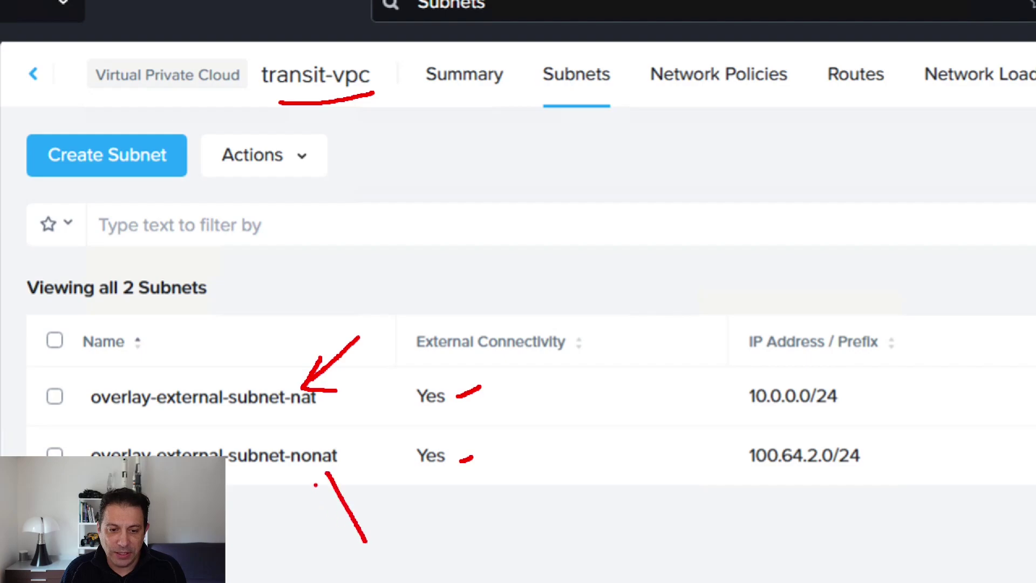
{"action": "mouse_move", "coordinate": [326, 473]}
{"action": "left_mouse_down"}
{"action": "mouse_move", "coordinate": [322, 499]}
{"action": "mouse_move", "coordinate": [367, 488]}
{"action": "left_mouse_up"}
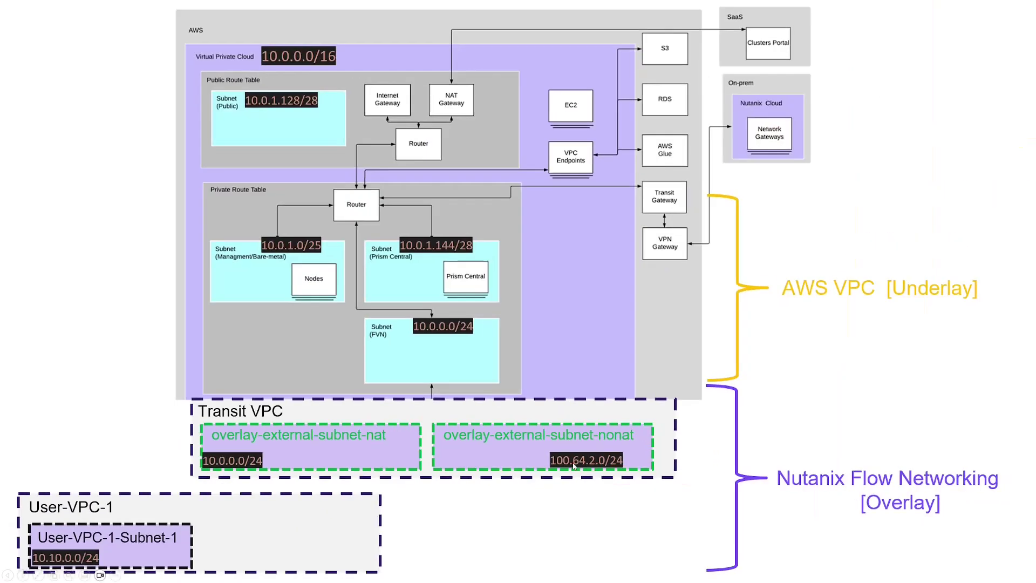
{"action": "left_click", "coordinate": [574, 466]}
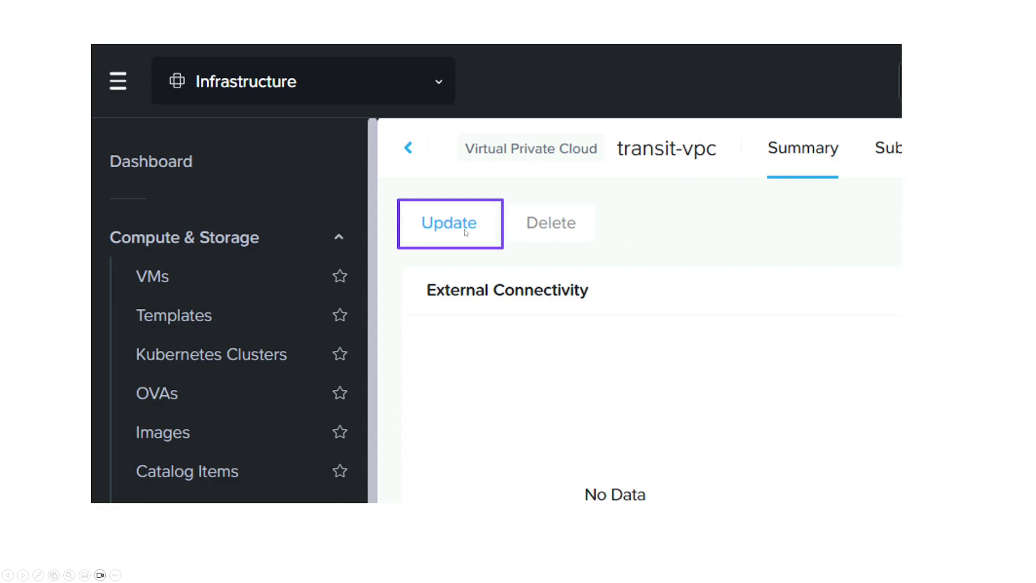
Update transit-vpc with 10.1.0.0/16 as its externally routable IP address range
{"action": "left_click", "coordinate": [449, 222]}
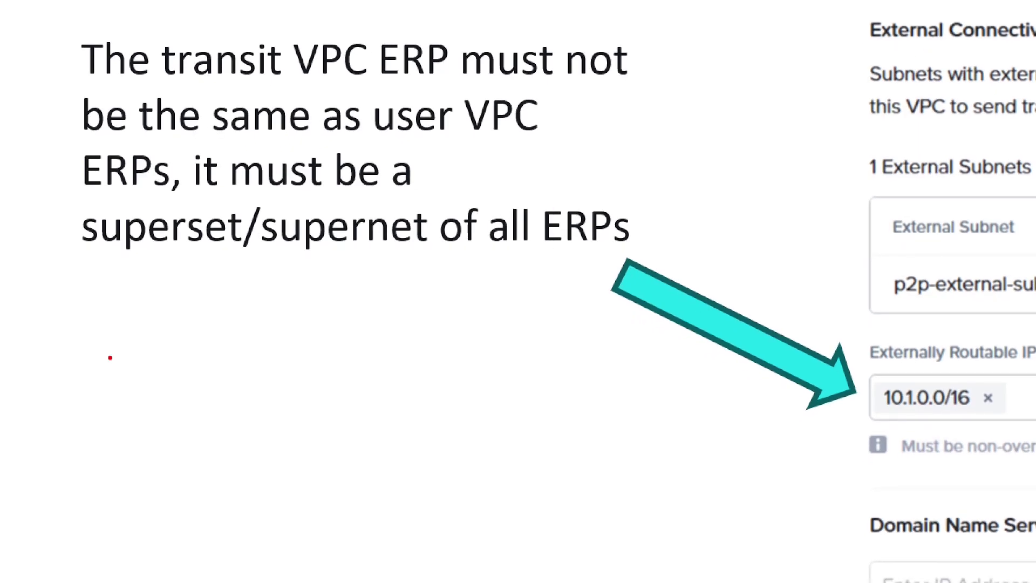
{"action": "left_click_drag", "start_coordinate": [82, 252], "coordinate": [429, 258]}
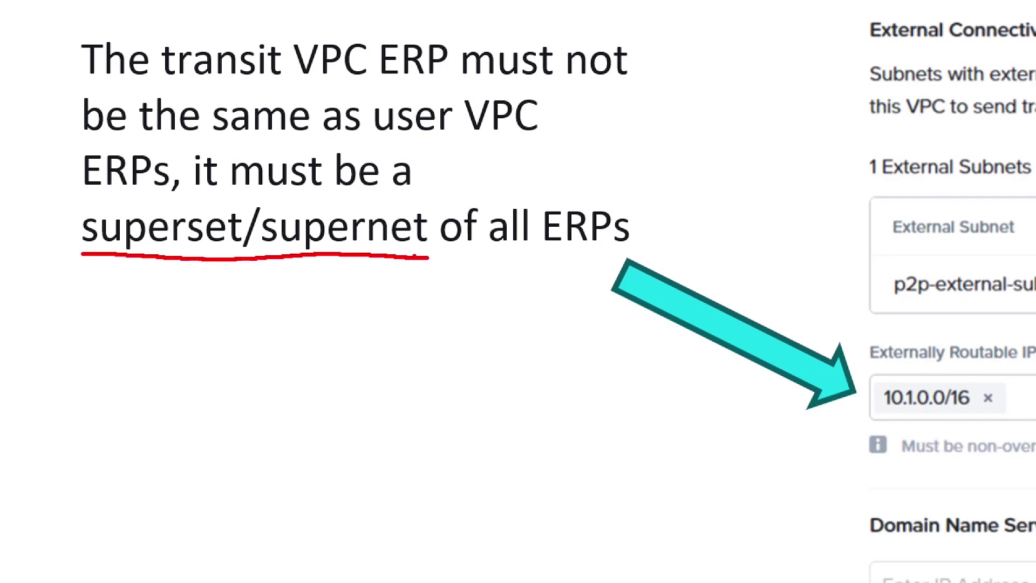
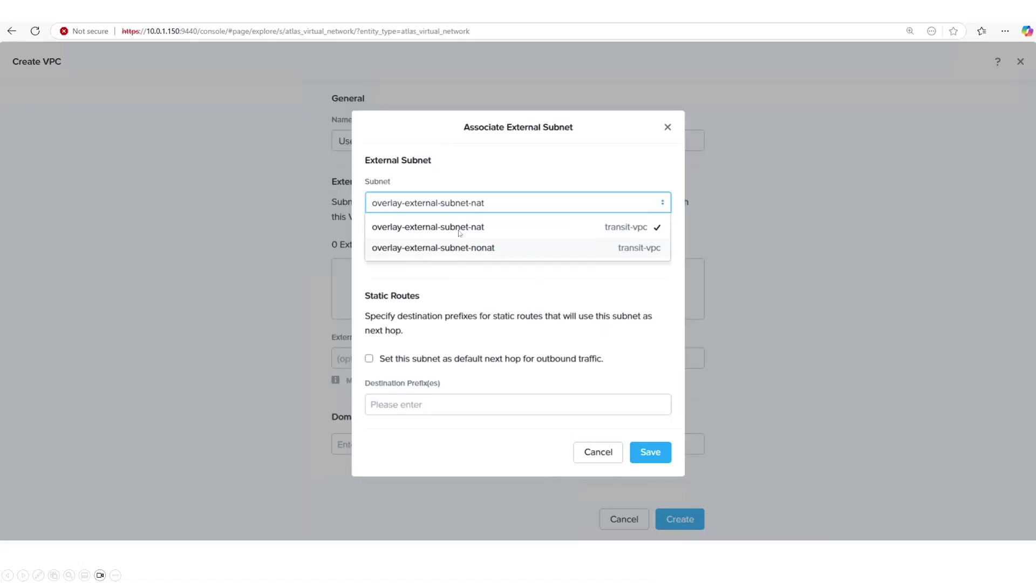
Create User-VPC-2 with external subnet overlay-external-subnet-nonat, externally routable range 10.1.1.0/24 and DNS server 8.8.8.8
{"action": "left_click", "coordinate": [486, 251]}
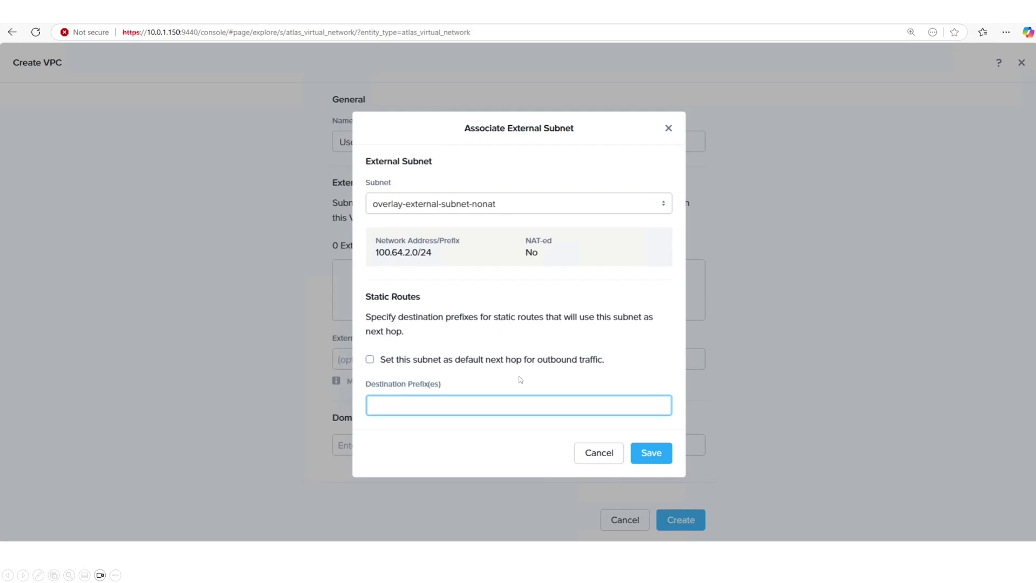
{"action": "left_click", "coordinate": [659, 457]}
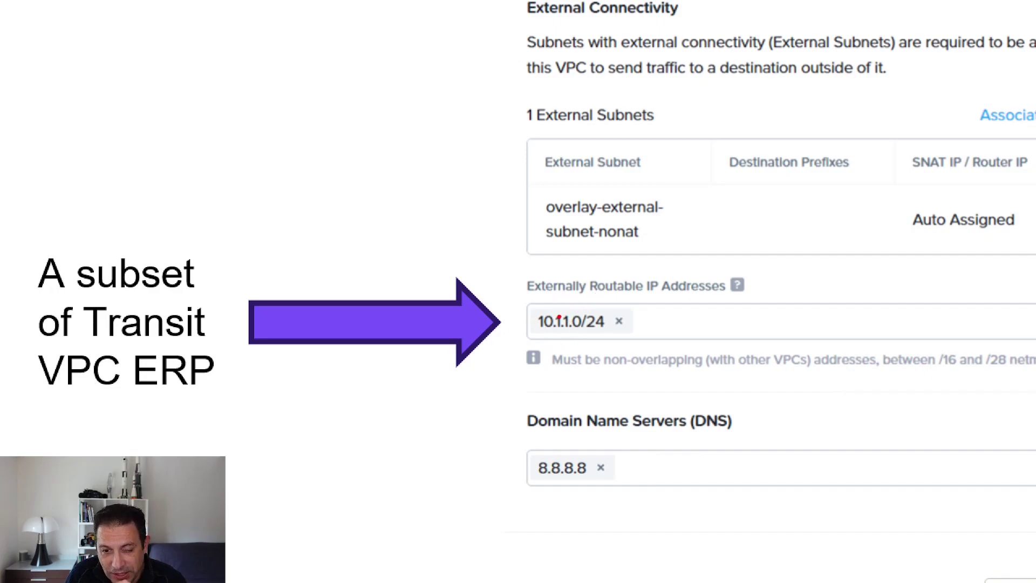
{"action": "left_click_drag", "start_coordinate": [567, 303], "coordinate": [571, 344]}
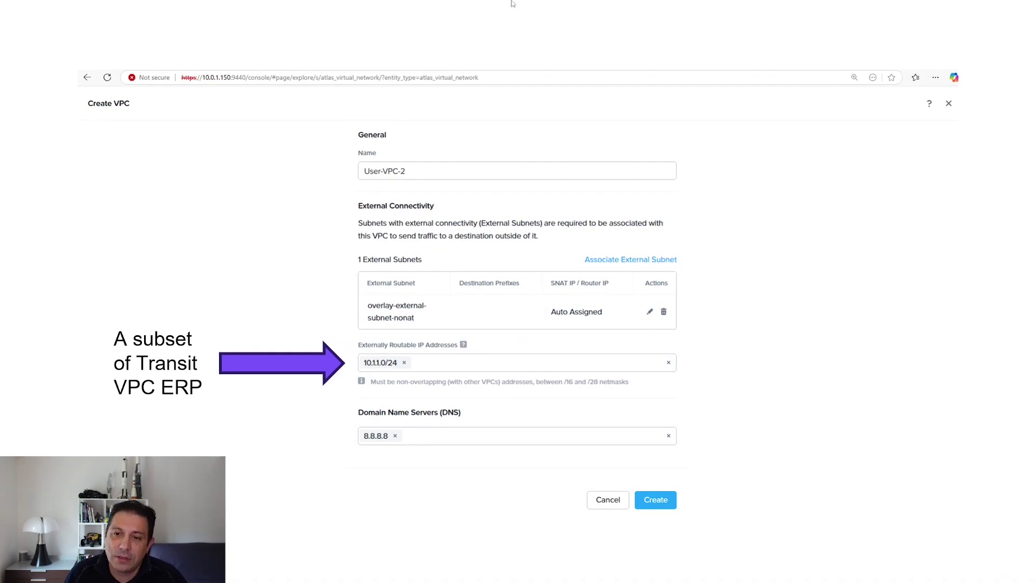
{"action": "left_click", "coordinate": [655, 499]}
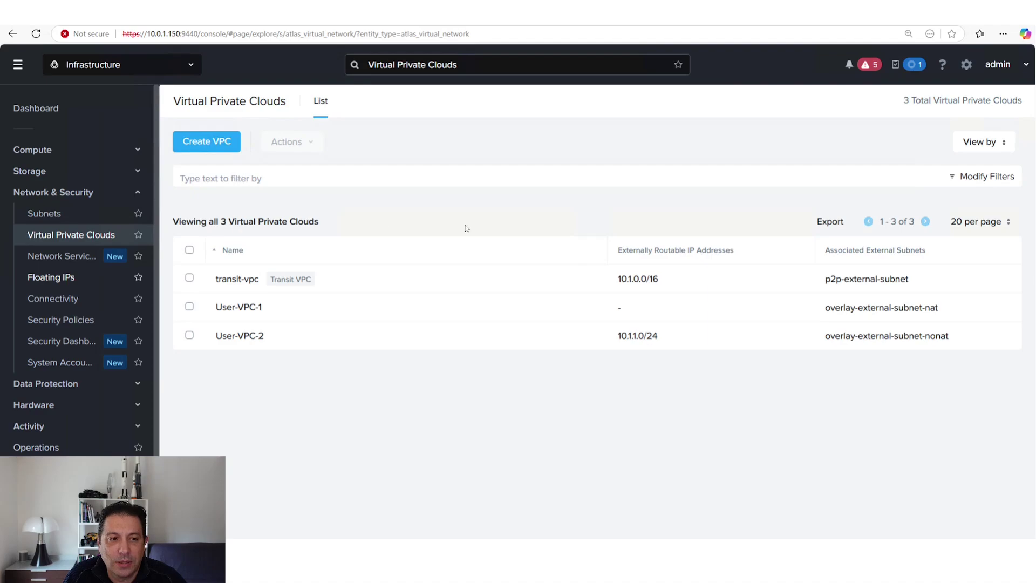
Create the overlay subnet User-VPC-2-Subnet-1 in User-VPC-2 with network 10.1.1.0/24, gateway 10.1.1.1, IP pool 10.1.1.10 to 10.1.1.100 and DNS server 8.8.8.8
{"action": "left_click", "coordinate": [643, 371]}
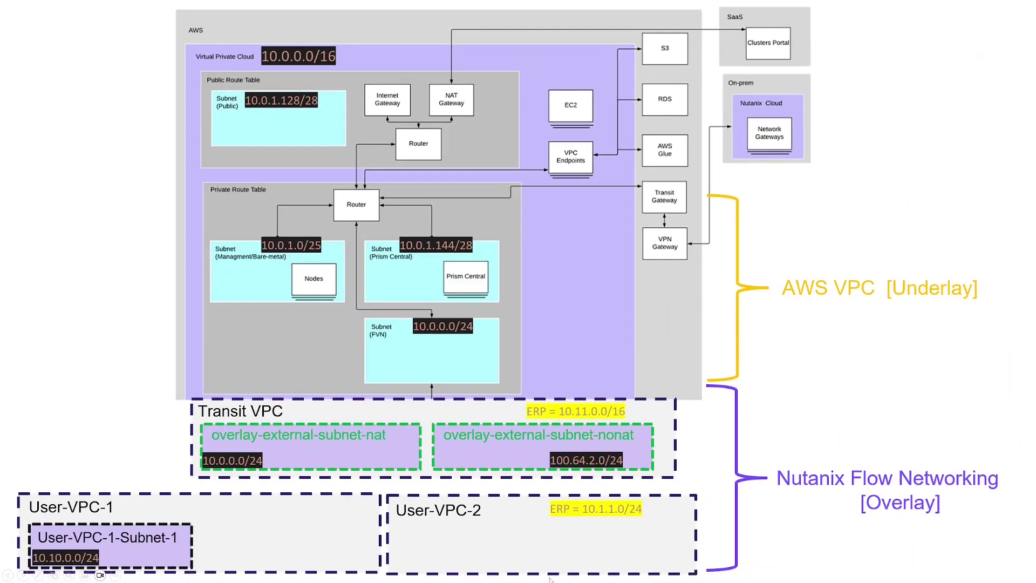
{"action": "left_click", "coordinate": [550, 581]}
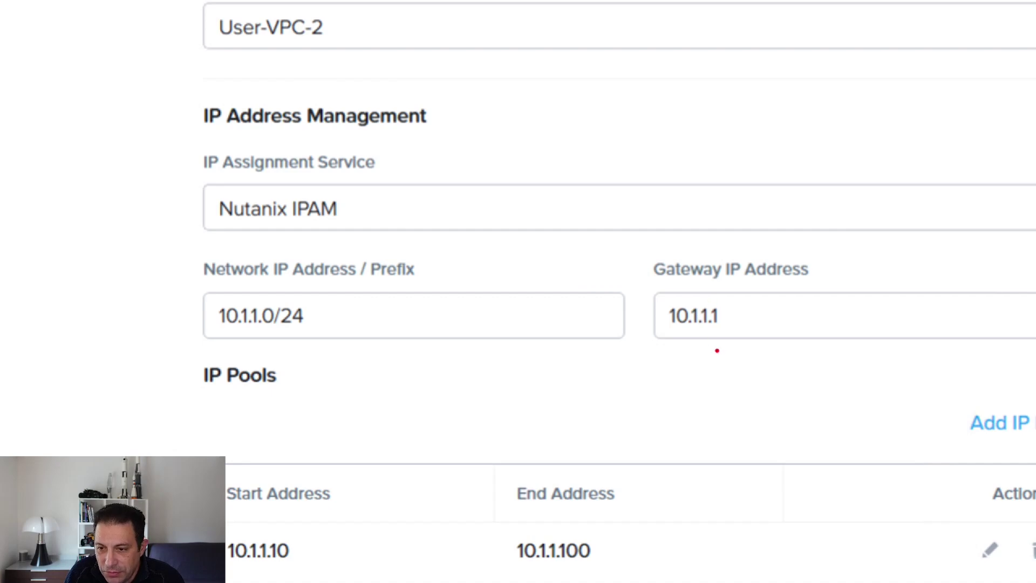
{"action": "left_click_drag", "start_coordinate": [713, 331], "coordinate": [729, 317]}
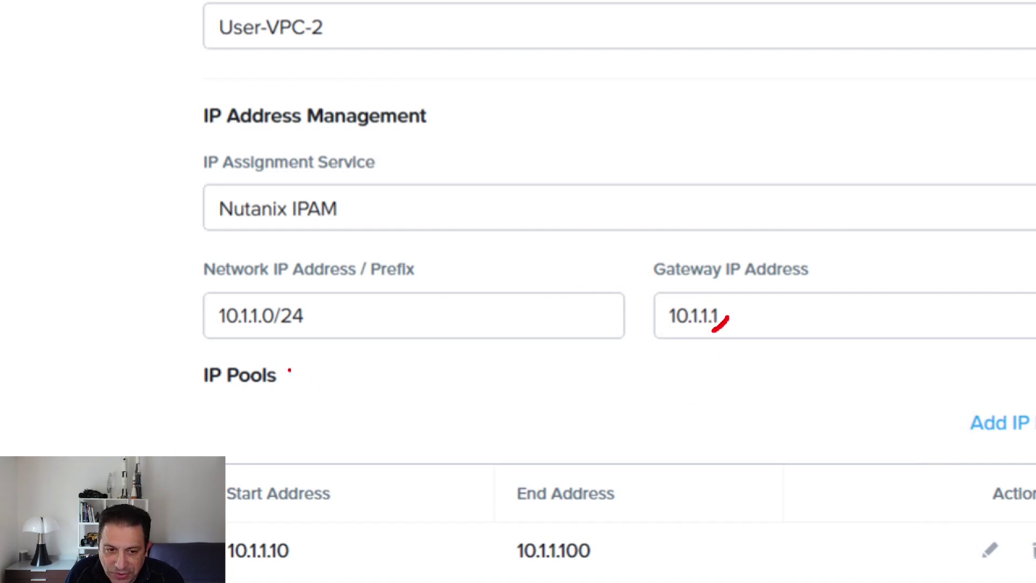
{"action": "left_click_drag", "start_coordinate": [287, 570], "coordinate": [313, 550]}
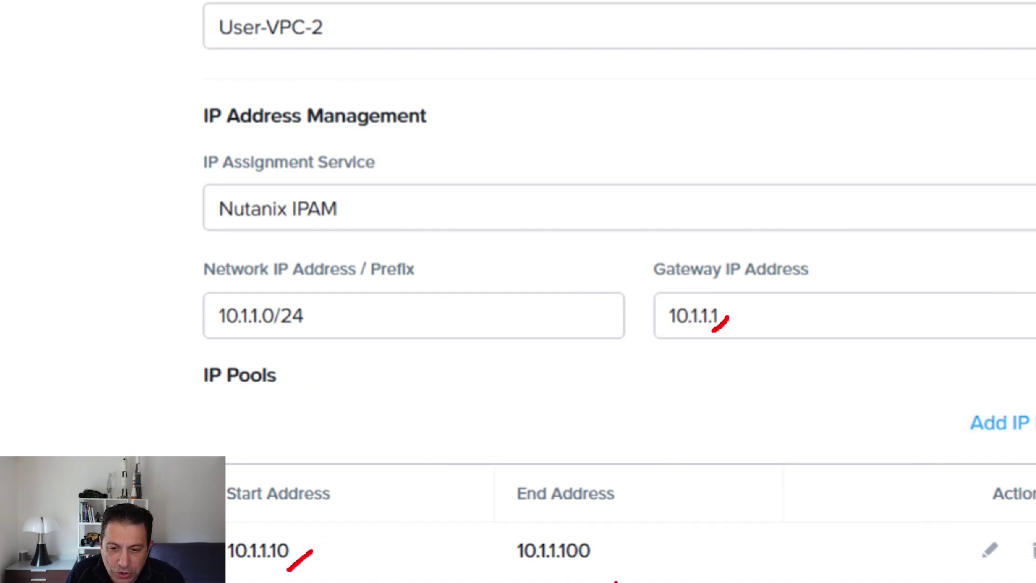
{"action": "left_click_drag", "start_coordinate": [581, 575], "coordinate": [617, 542]}
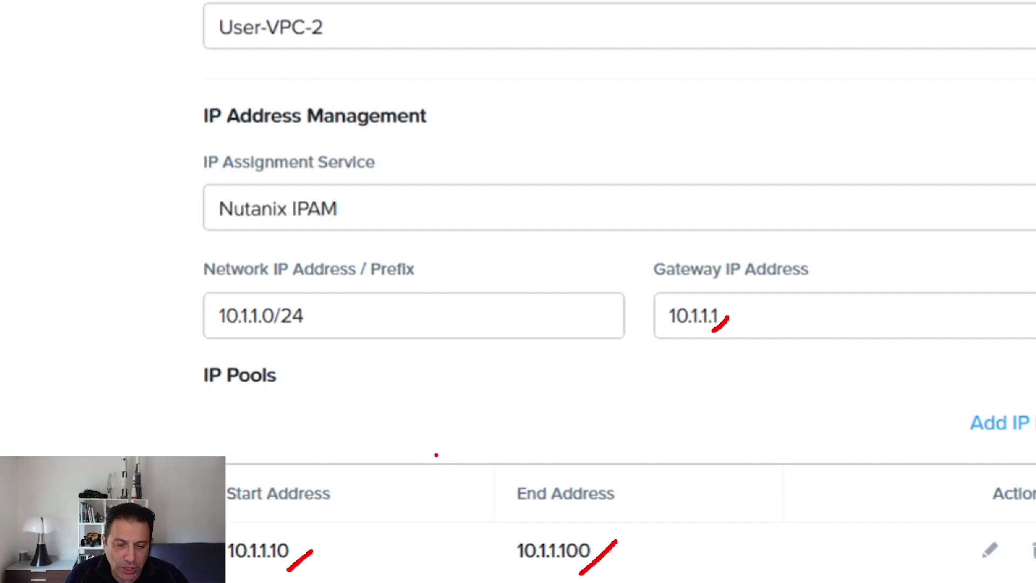
{"action": "key", "text": "Escape"}
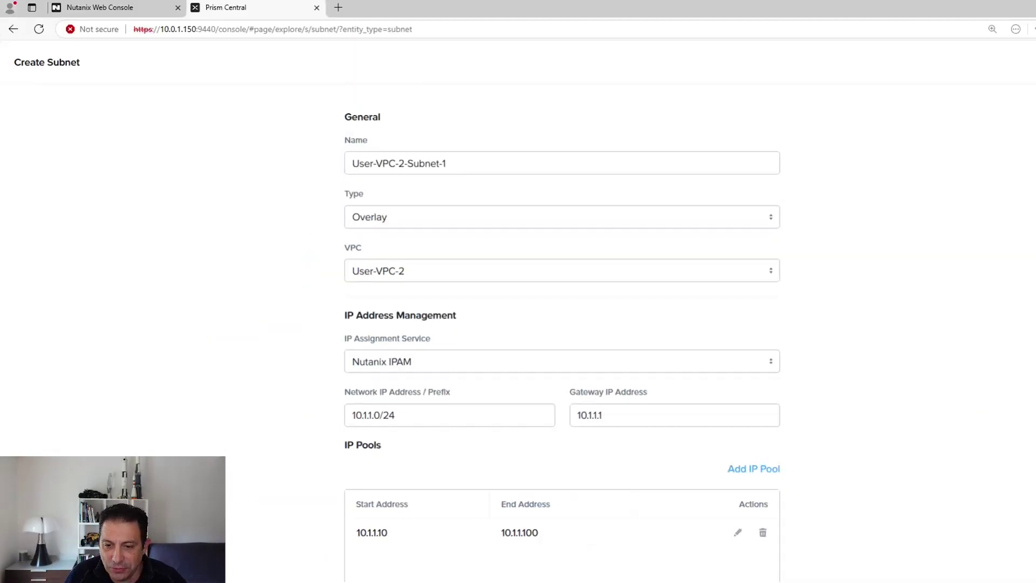
{"action": "scroll", "coordinate": [488, 483], "scroll_direction": "down", "scroll_amount": 8}
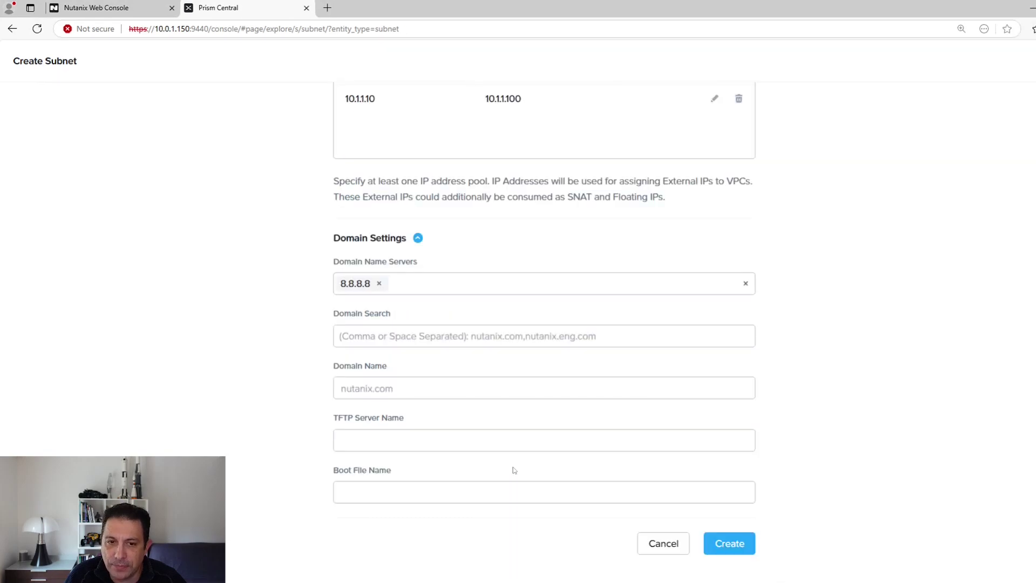
{"action": "left_click", "coordinate": [730, 544]}
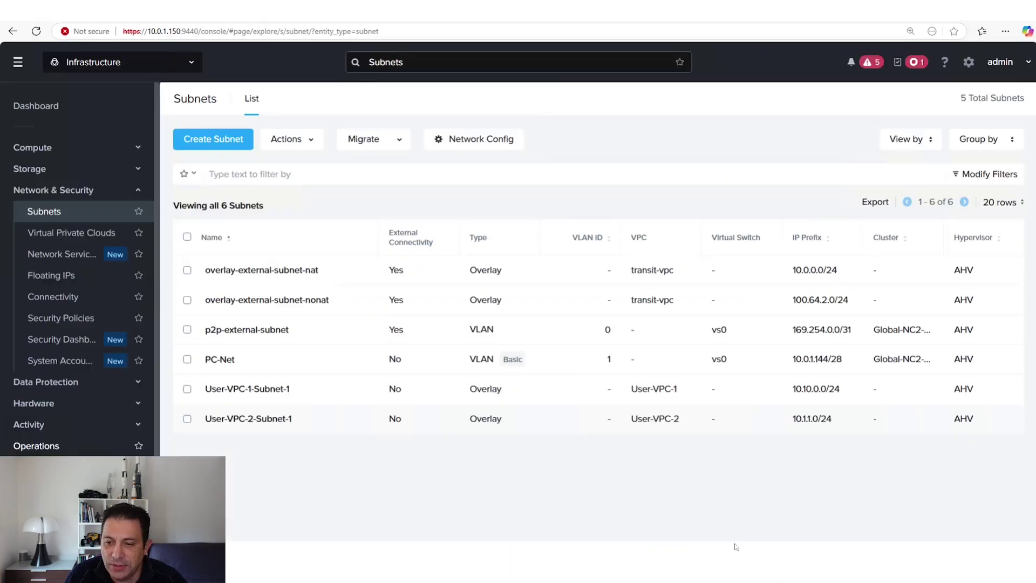
Examine the User-VPC-2-Subnet-1 entry in the subnets list and open the subnets of User-VPC-2 to review its details
{"action": "key", "text": "ctrl+1"}
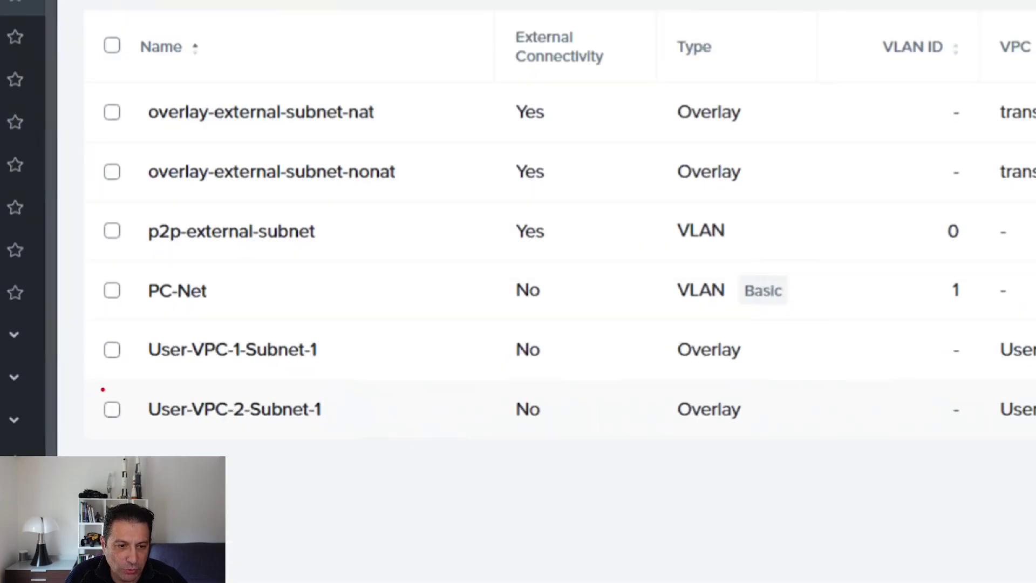
{"action": "mouse_move", "coordinate": [93, 376]}
{"action": "left_mouse_down"}
{"action": "mouse_move", "coordinate": [108, 390]}
{"action": "mouse_move", "coordinate": [377, 432]}
{"action": "left_mouse_up"}
{"action": "key", "text": "Escape"}
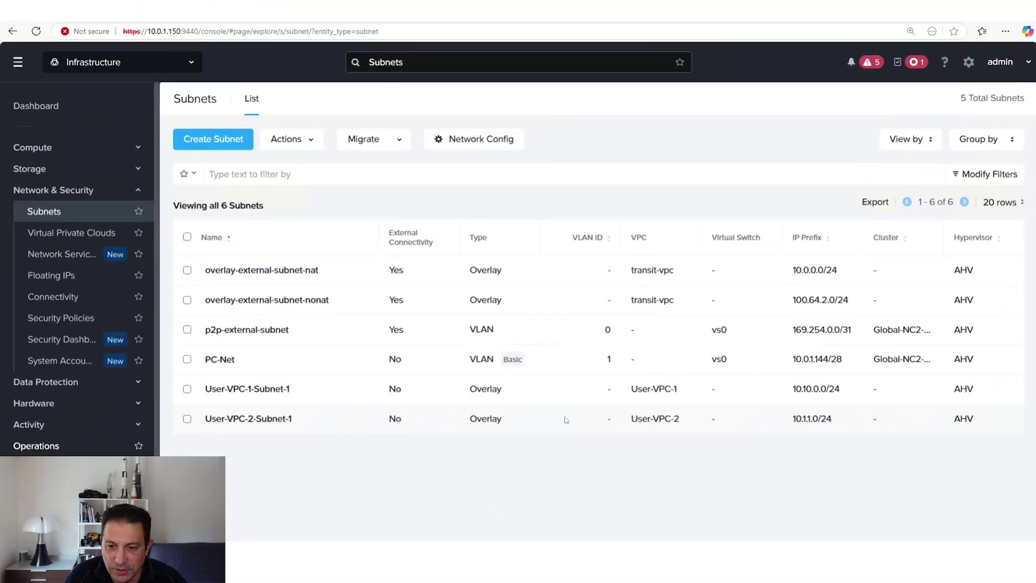
{"action": "key", "text": "ctrl+1"}
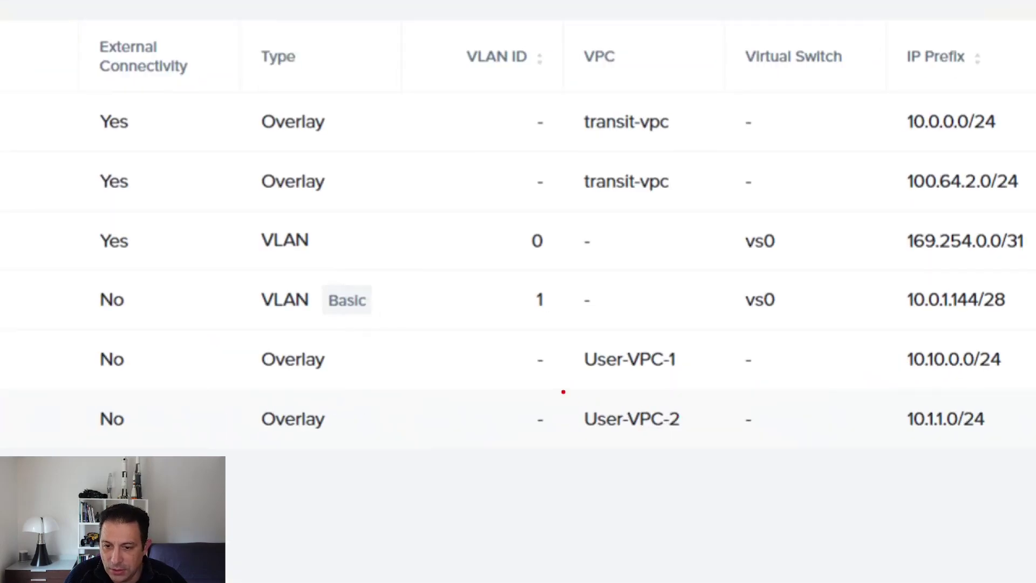
{"action": "left_click_drag", "start_coordinate": [563, 391], "coordinate": [705, 460]}
{"action": "key", "text": "Escape"}
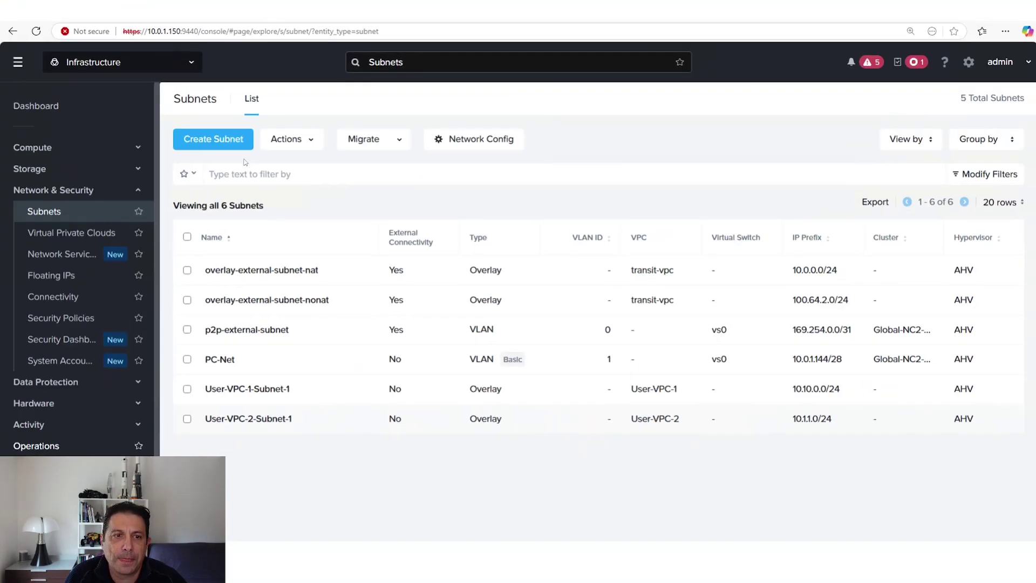
{"action": "left_click", "coordinate": [655, 418]}
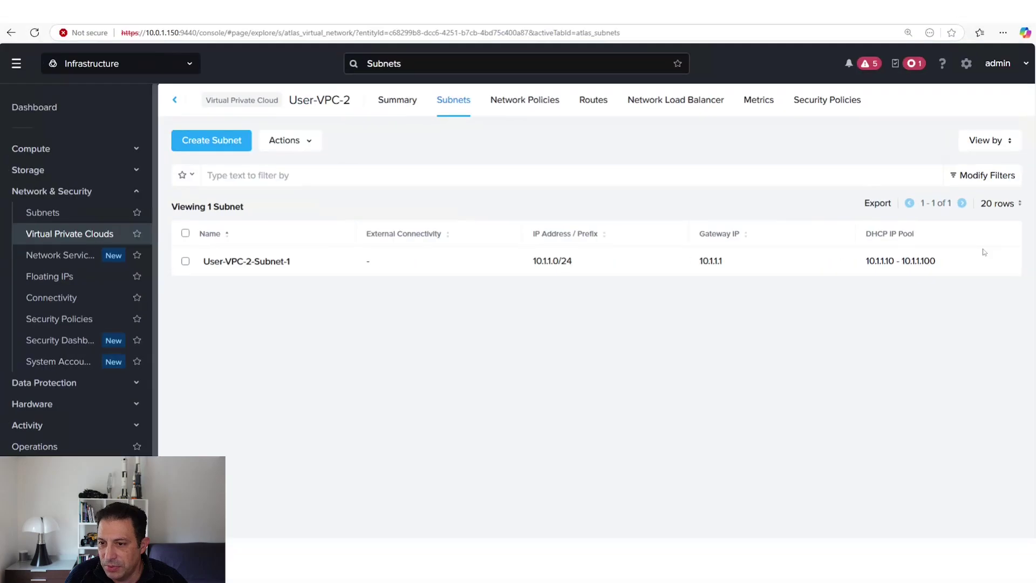
{"action": "key", "text": "alt+Tab"}
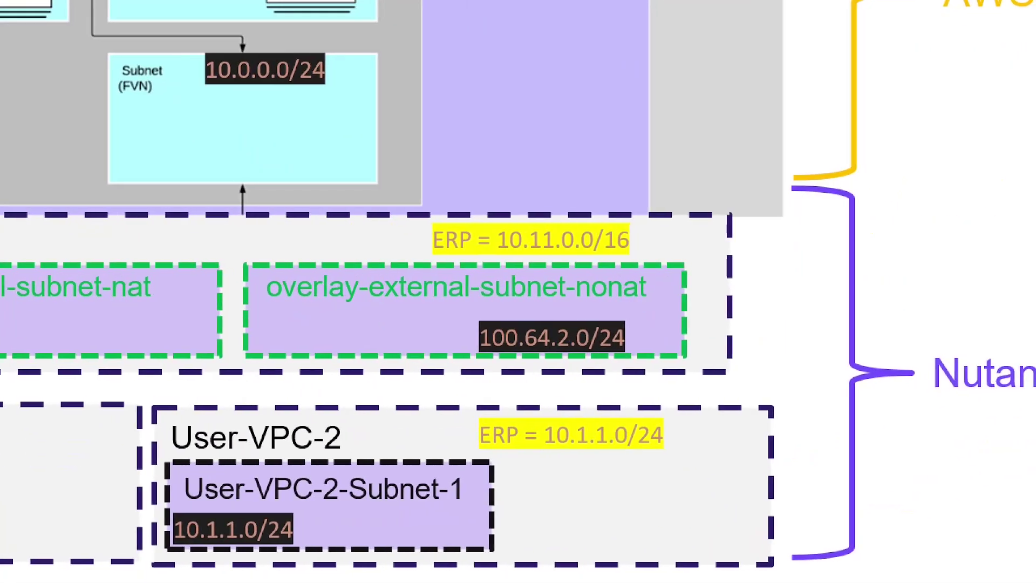
{"action": "mouse_move", "coordinate": [777, 387]}
{"action": "left_mouse_down"}
{"action": "mouse_move", "coordinate": [790, 417]}
{"action": "mouse_move", "coordinate": [784, 580]}
{"action": "left_mouse_up"}
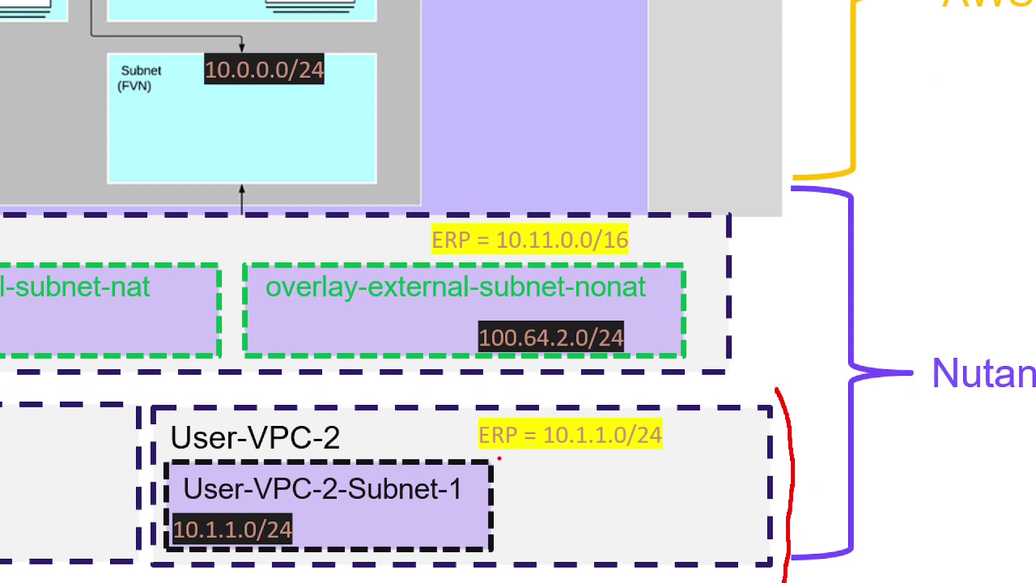
{"action": "left_click_drag", "start_coordinate": [498, 458], "coordinate": [506, 552]}
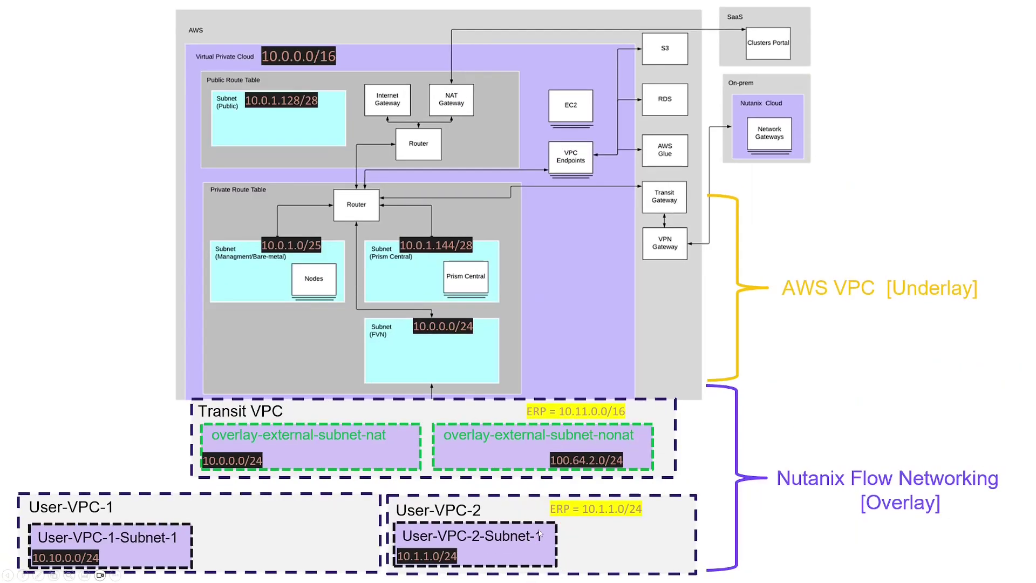
{"action": "key", "text": "Right"}
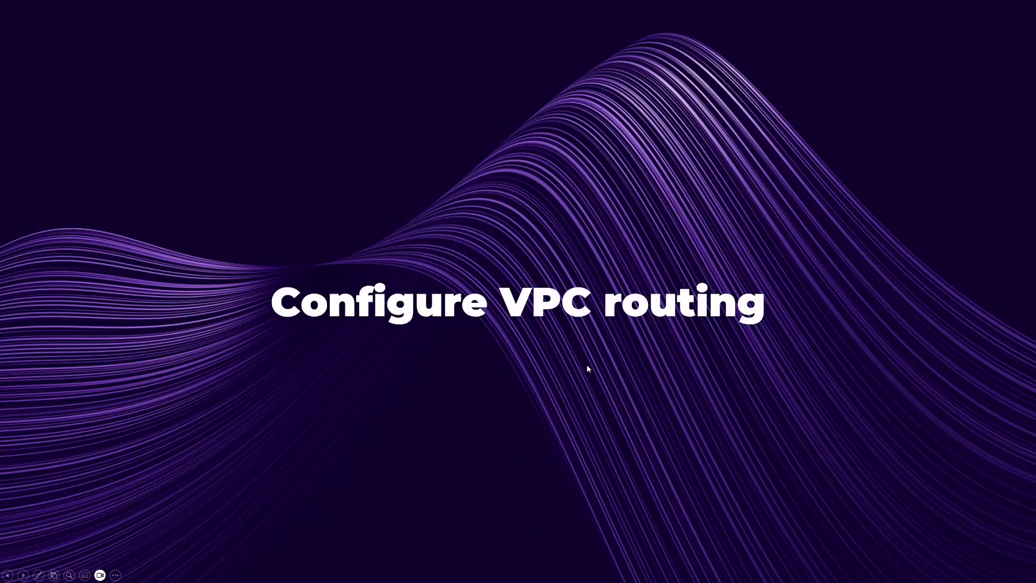
{"action": "key", "text": "Right"}
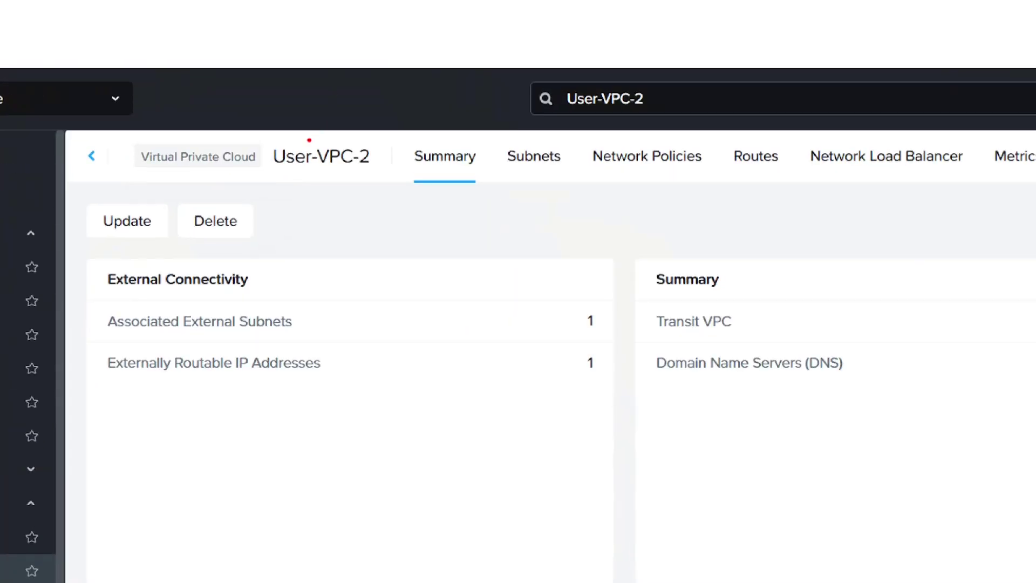
Add a default static route 0.0.0.0/0 to User-VPC-2 with overlay-external-subnet-nonat as the next hop and save it
{"action": "mouse_move", "coordinate": [292, 128]}
{"action": "left_mouse_down"}
{"action": "mouse_move", "coordinate": [256, 191]}
{"action": "mouse_move", "coordinate": [320, 109]}
{"action": "left_mouse_up"}
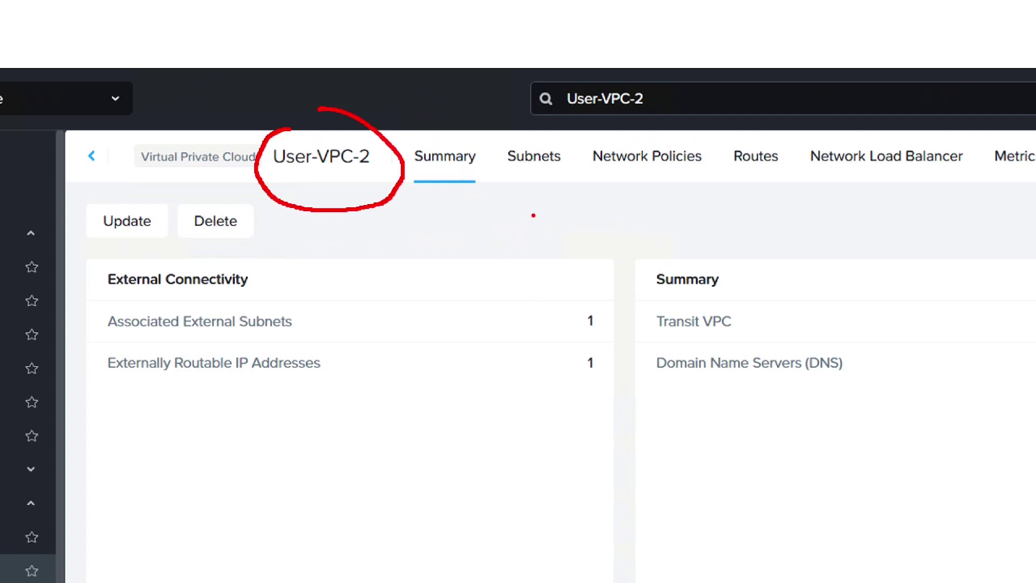
{"action": "mouse_move", "coordinate": [761, 170]}
{"action": "left_mouse_down"}
{"action": "mouse_move", "coordinate": [783, 278]}
{"action": "mouse_move", "coordinate": [756, 189]}
{"action": "mouse_move", "coordinate": [754, 206]}
{"action": "mouse_move", "coordinate": [801, 188]}
{"action": "left_mouse_up"}
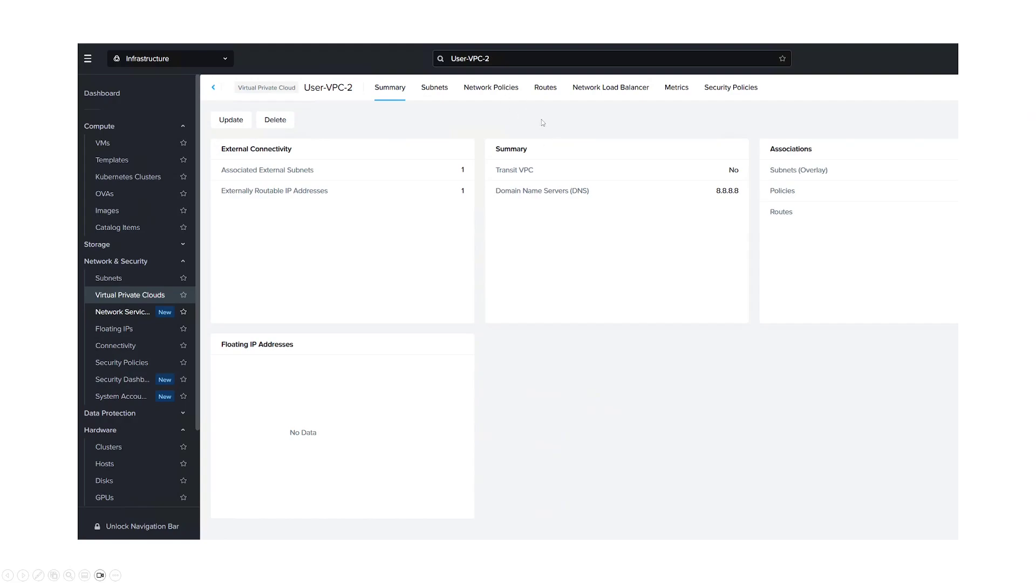
{"action": "left_click", "coordinate": [543, 123]}
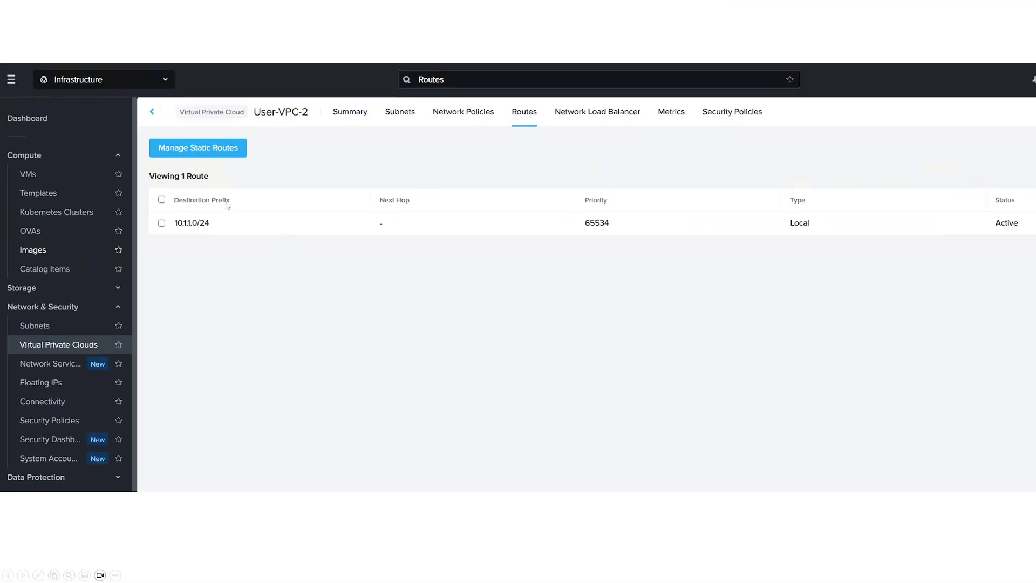
{"action": "left_click", "coordinate": [235, 148]}
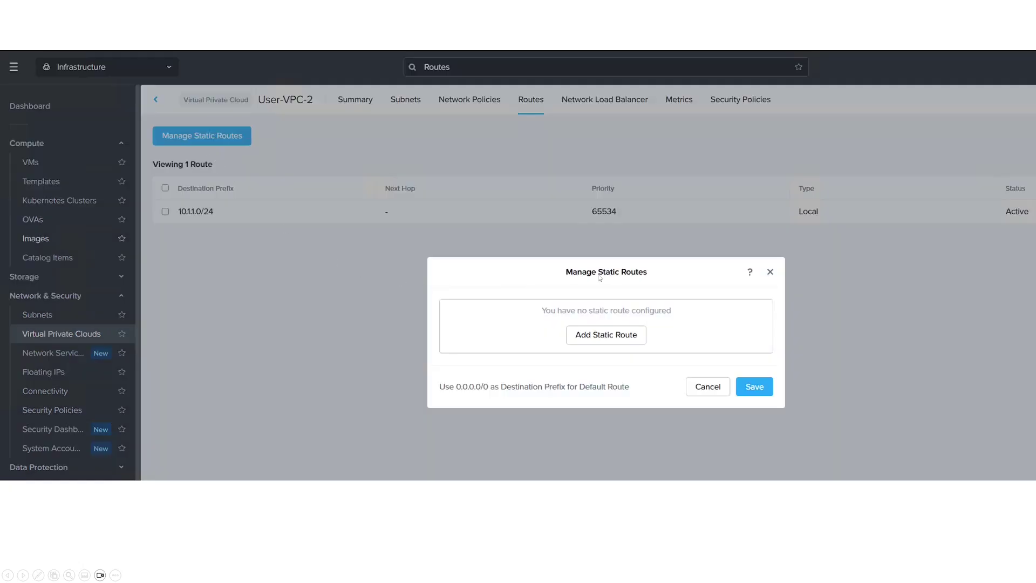
{"action": "left_click", "coordinate": [607, 335]}
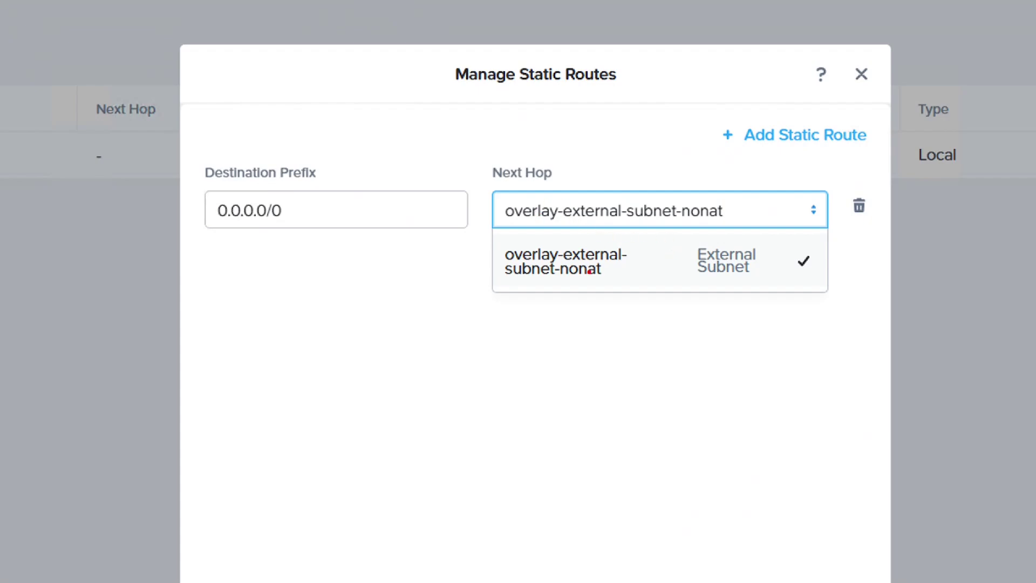
{"action": "mouse_move", "coordinate": [629, 249]}
{"action": "left_mouse_down"}
{"action": "mouse_move", "coordinate": [513, 250]}
{"action": "mouse_move", "coordinate": [645, 282]}
{"action": "mouse_move", "coordinate": [632, 233]}
{"action": "left_mouse_up"}
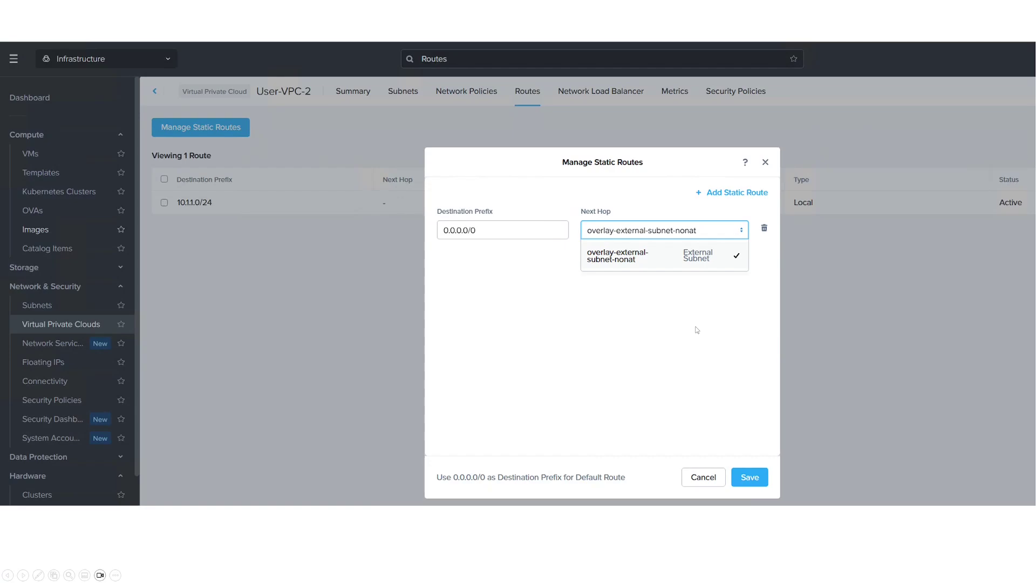
{"action": "left_click", "coordinate": [762, 476]}
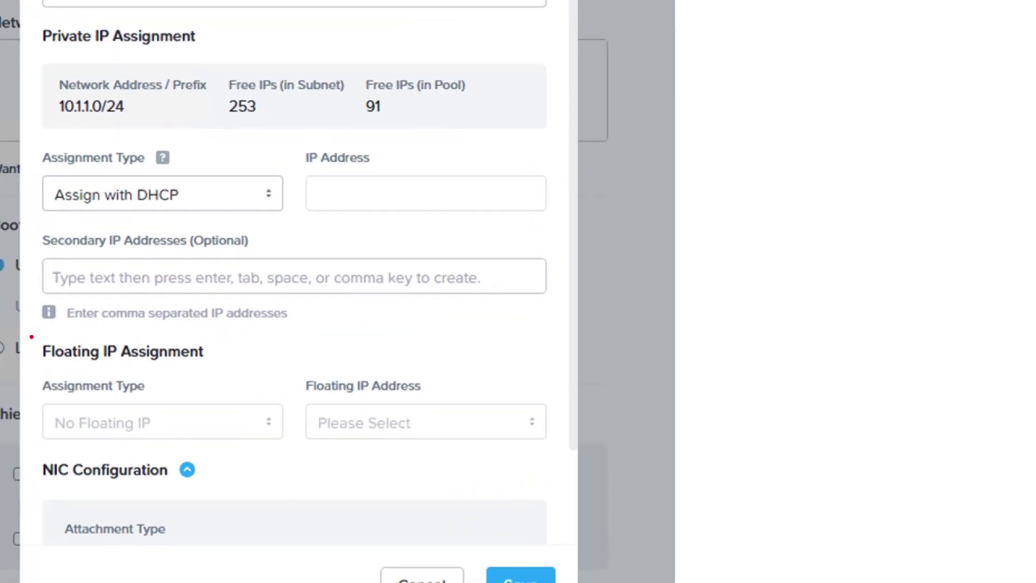
Review the VM NIC's IP assignment settings and examine VM-Win2025-2-test-noNAT's IP address and its ping to 8.8.8.8
{"action": "mouse_move", "coordinate": [32, 331]}
{"action": "left_mouse_down"}
{"action": "mouse_move", "coordinate": [367, 444]}
{"action": "mouse_move", "coordinate": [542, 443]}
{"action": "left_mouse_up"}
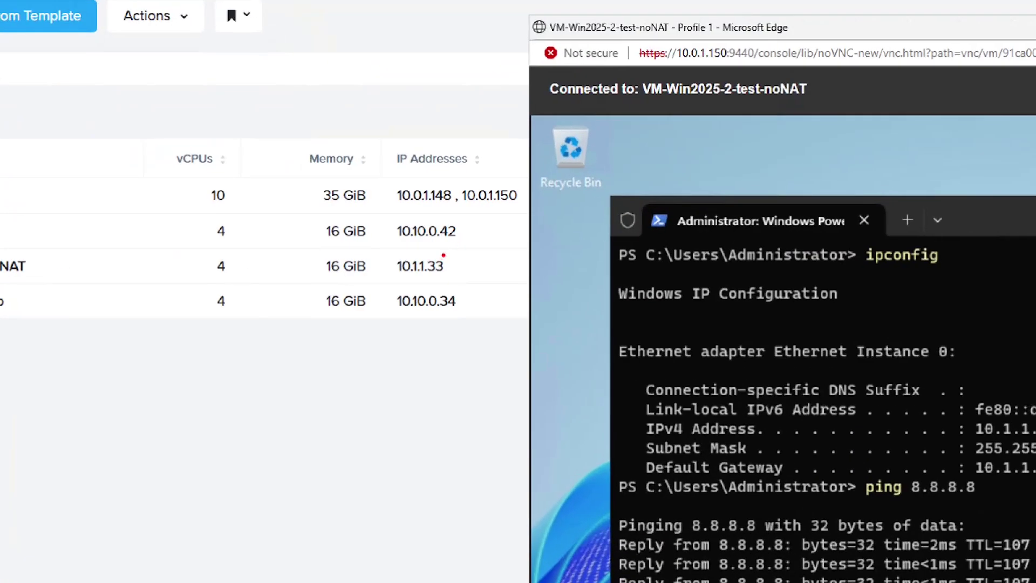
{"action": "mouse_move", "coordinate": [444, 254]}
{"action": "left_mouse_down"}
{"action": "mouse_move", "coordinate": [412, 299]}
{"action": "mouse_move", "coordinate": [455, 238]}
{"action": "left_mouse_up"}
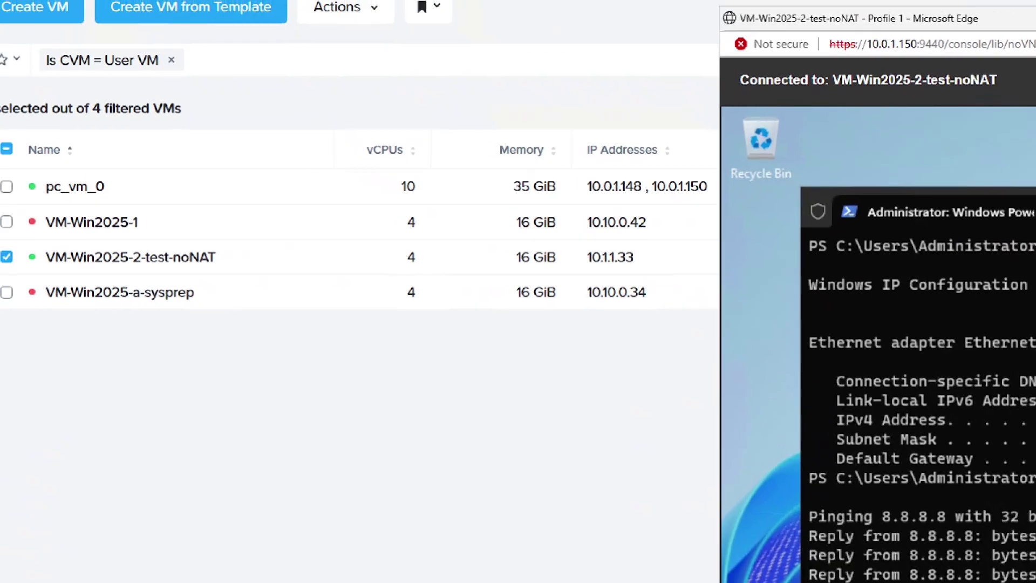
{"action": "mouse_move", "coordinate": [627, 242]}
{"action": "left_mouse_down"}
{"action": "mouse_move", "coordinate": [561, 267]}
{"action": "mouse_move", "coordinate": [640, 229]}
{"action": "left_mouse_up"}
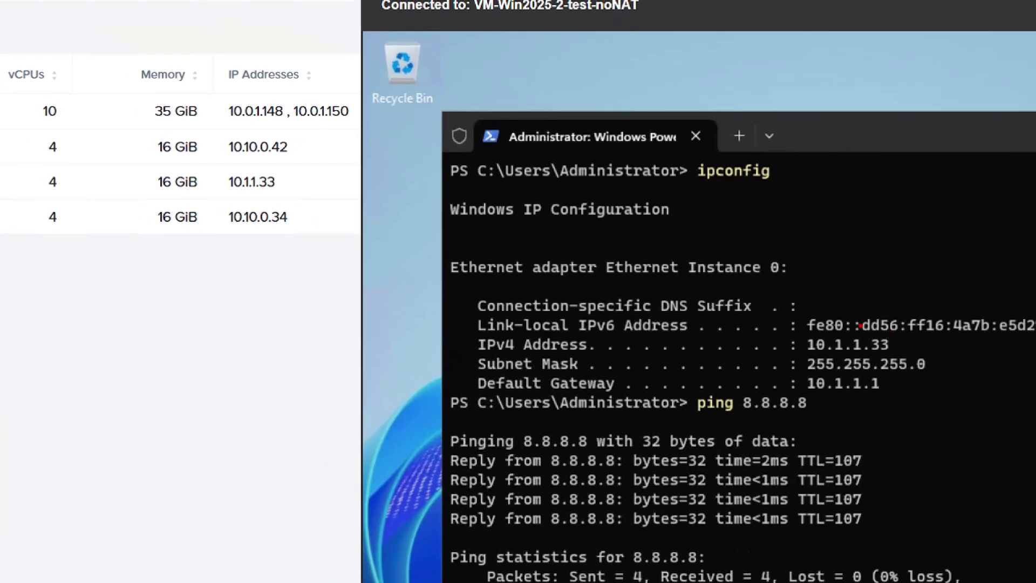
{"action": "mouse_move", "coordinate": [834, 330]}
{"action": "left_mouse_down"}
{"action": "mouse_move", "coordinate": [911, 359]}
{"action": "mouse_move", "coordinate": [843, 332]}
{"action": "left_mouse_up"}
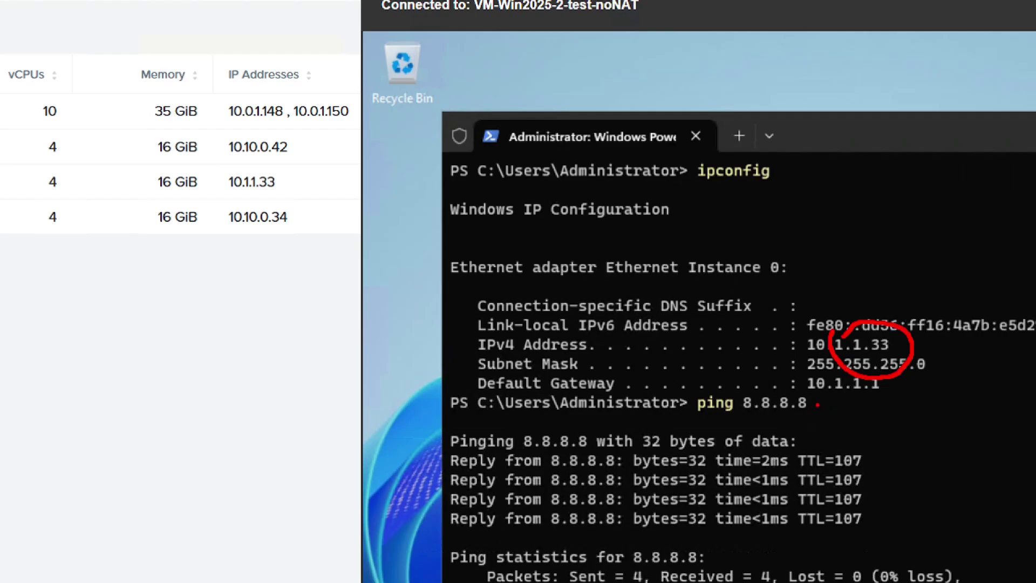
{"action": "left_click_drag", "start_coordinate": [818, 404], "coordinate": [925, 412]}
{"action": "mouse_move", "coordinate": [842, 398]}
{"action": "left_mouse_down"}
{"action": "mouse_move", "coordinate": [813, 401]}
{"action": "mouse_move", "coordinate": [846, 427]}
{"action": "left_mouse_up"}
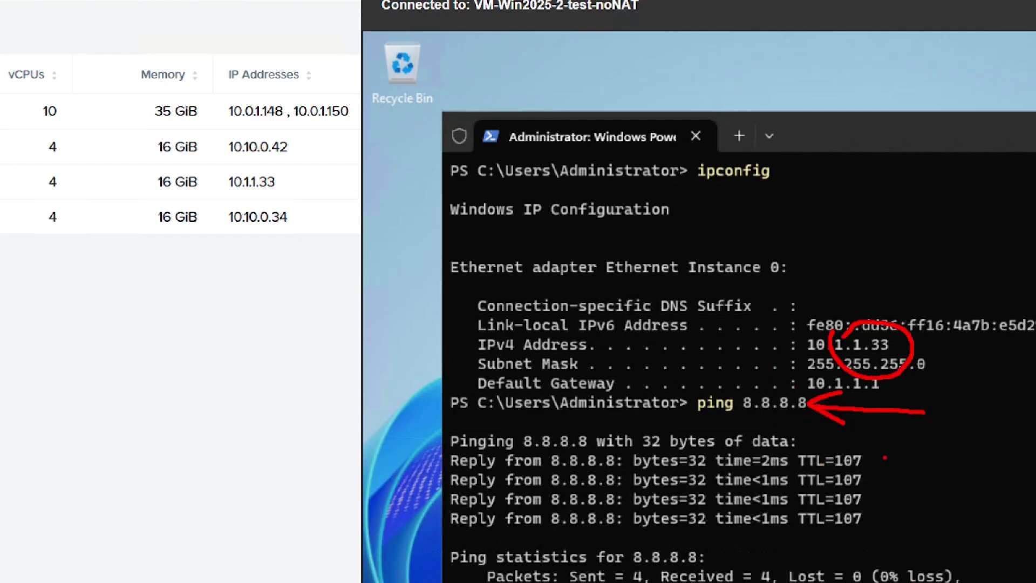
{"action": "key", "text": "Escape"}
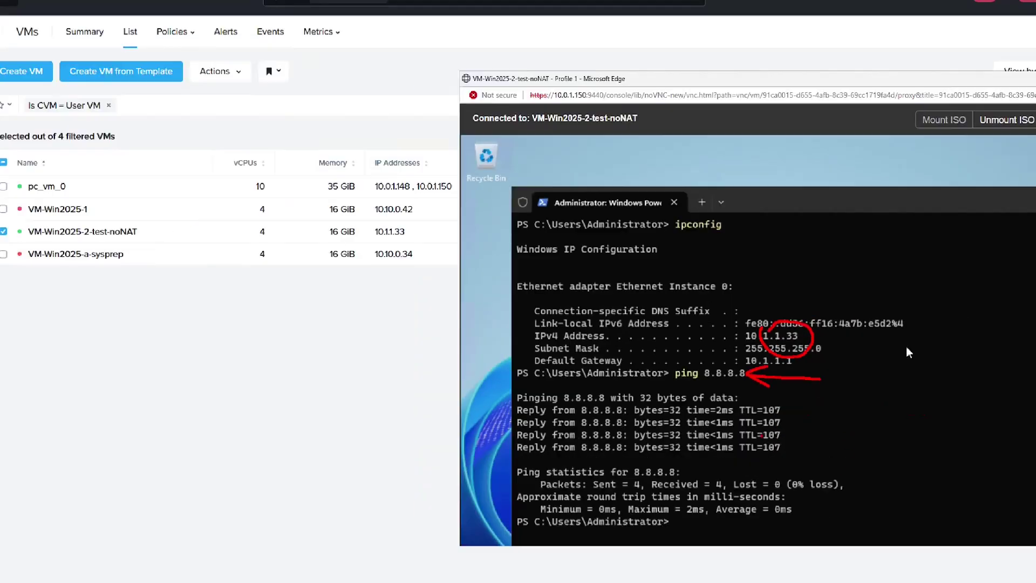
{"action": "left_click", "coordinate": [731, 406]}
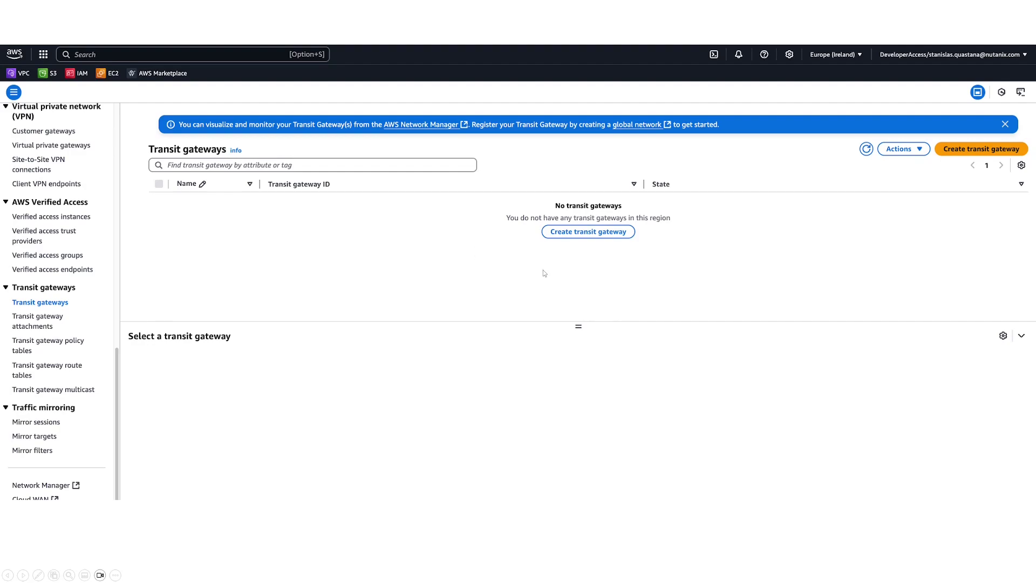
Create a transit gateway named transit-gw-stan1 with the description "transit gw to use with NC2 on AWS with Flow Networking", keeping the default options
{"action": "left_click", "coordinate": [564, 231]}
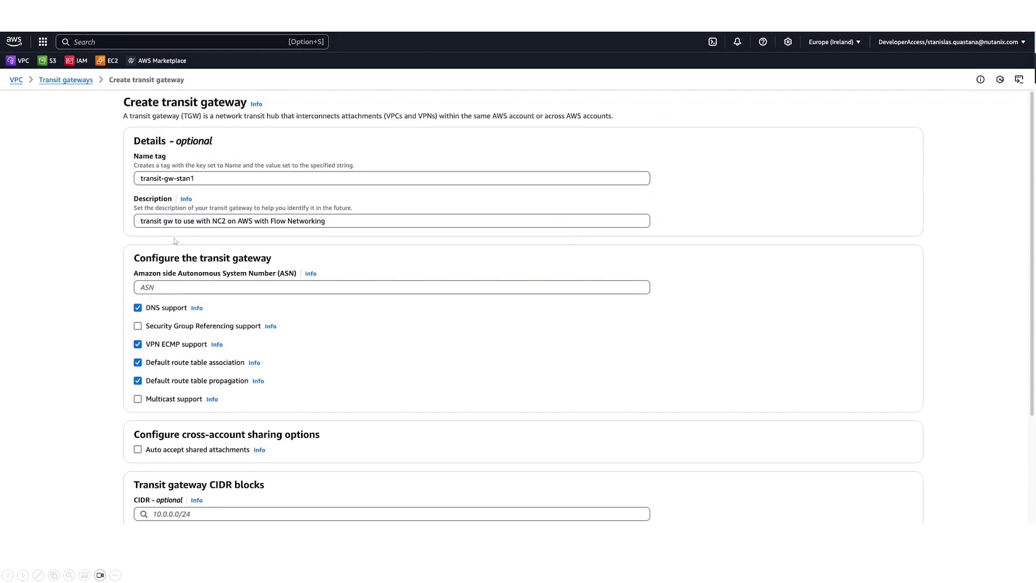
{"action": "type", "text": "1"}
{"action": "scroll", "coordinate": [457, 384], "scroll_direction": "down", "scroll_amount": 3}
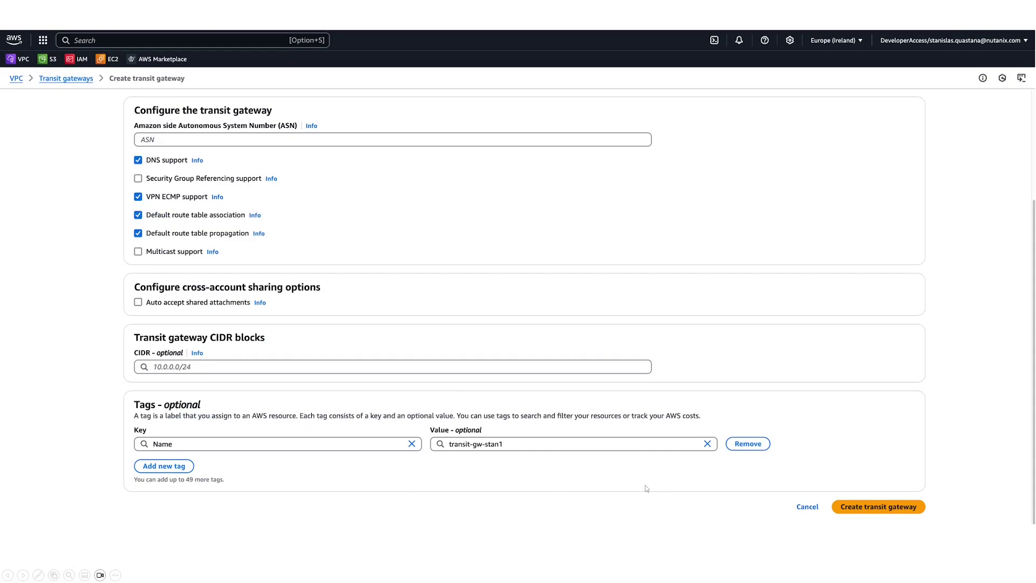
{"action": "left_click", "coordinate": [870, 507]}
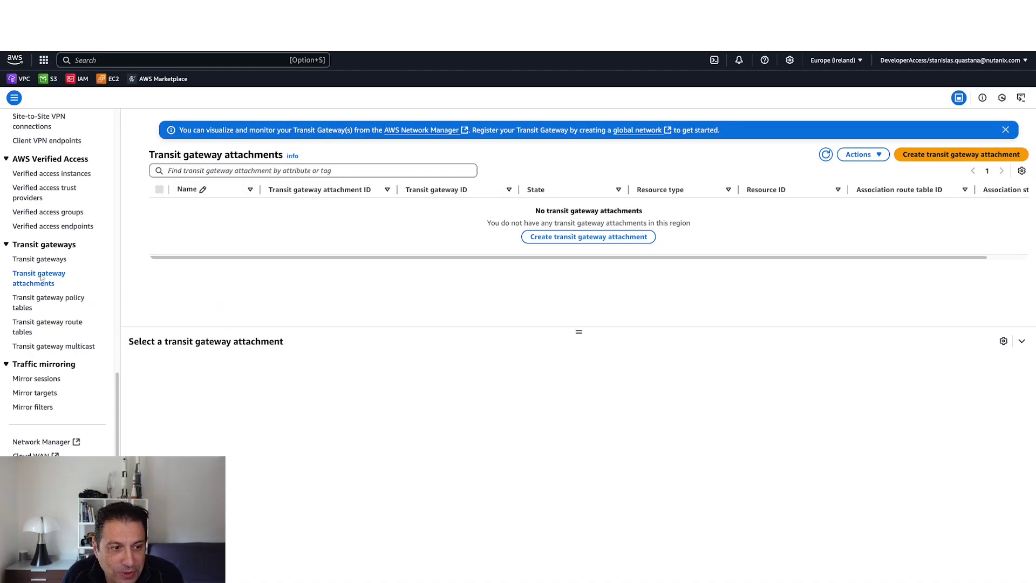
Set up the attachment transit-gw-attachment-to-NC2-VPC on transit-gw-stan1, selecting vpc-0de229b20249fc1b3 and the cluster's FVN subnet in eu-west-1b
{"action": "left_click", "coordinate": [566, 239]}
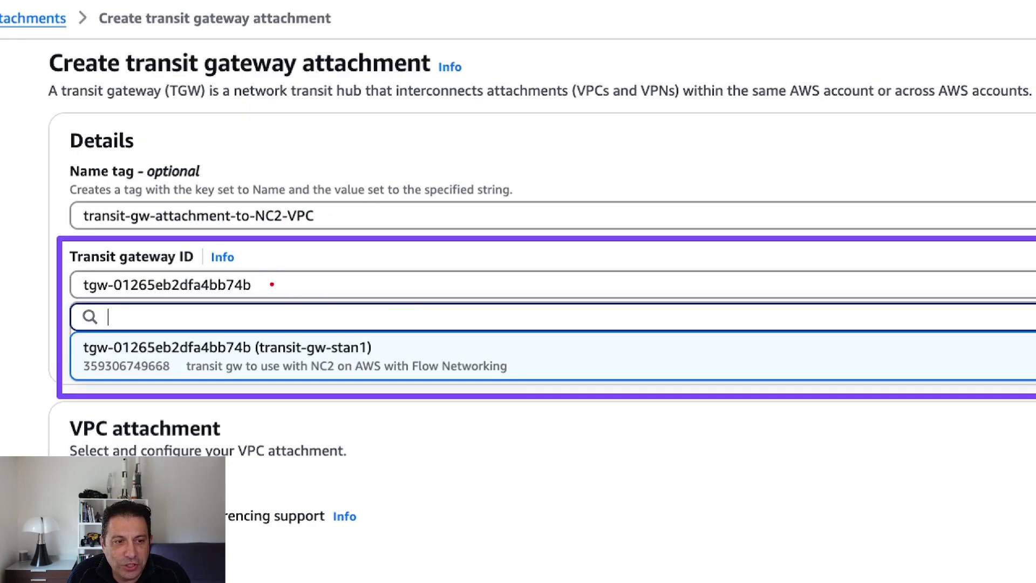
{"action": "left_click_drag", "start_coordinate": [398, 339], "coordinate": [555, 228]}
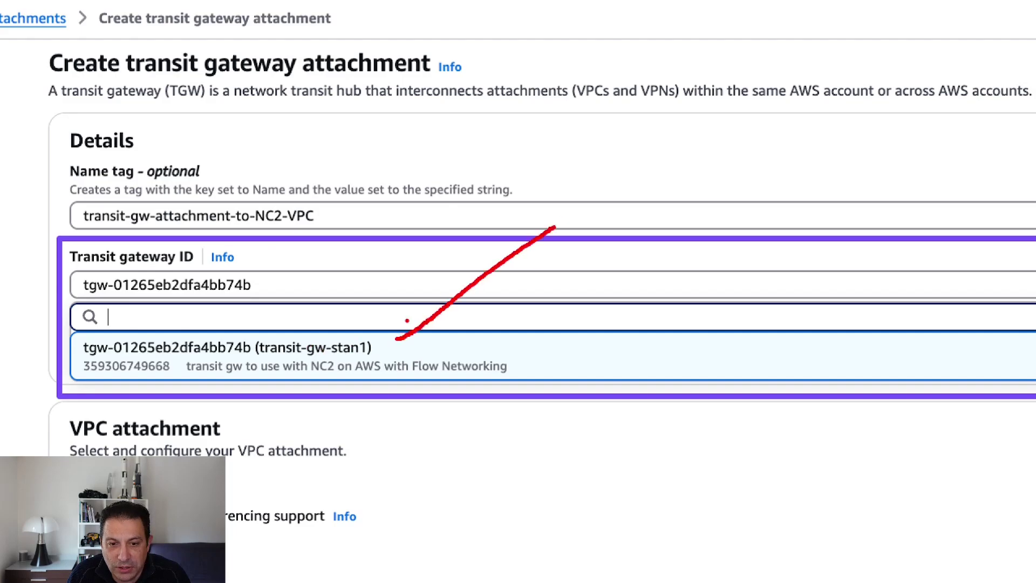
{"action": "mouse_move", "coordinate": [407, 320]}
{"action": "left_mouse_down"}
{"action": "mouse_move", "coordinate": [394, 341]}
{"action": "mouse_move", "coordinate": [428, 350]}
{"action": "left_mouse_up"}
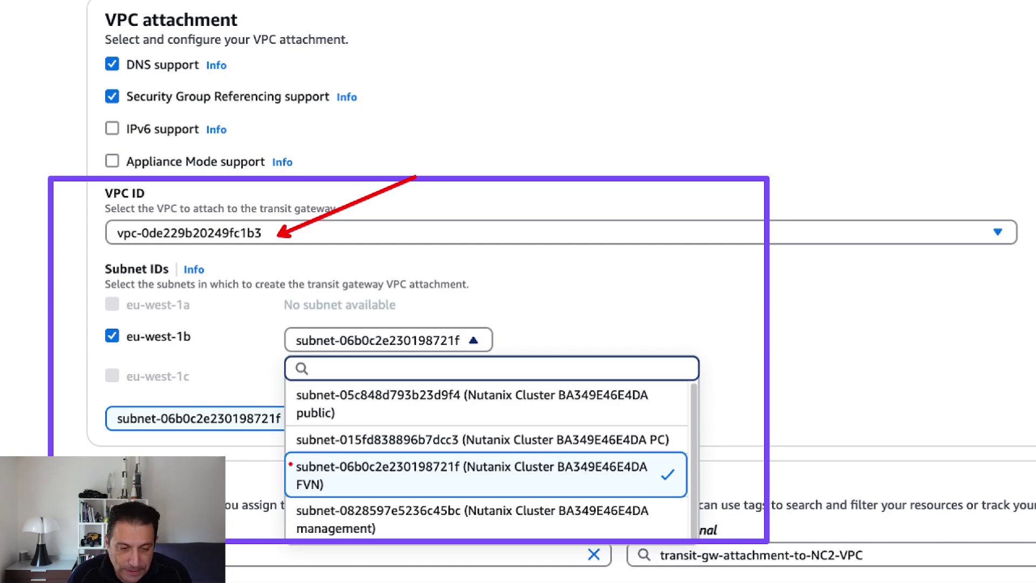
{"action": "mouse_move", "coordinate": [284, 447]}
{"action": "left_mouse_down"}
{"action": "mouse_move", "coordinate": [541, 500]}
{"action": "mouse_move", "coordinate": [691, 499]}
{"action": "left_mouse_up"}
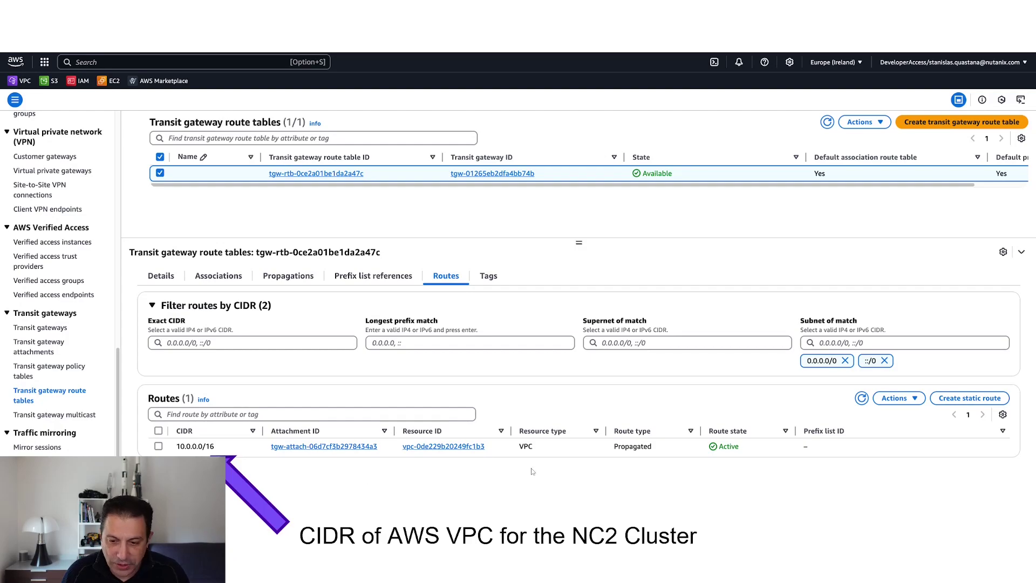
Add an active static route for 10.1.0.0/16 to the transit gateway route table, using attachment tgw-attach-06d7cf3b2978434a3
{"action": "left_click_drag", "start_coordinate": [656, 432], "coordinate": [668, 441]}
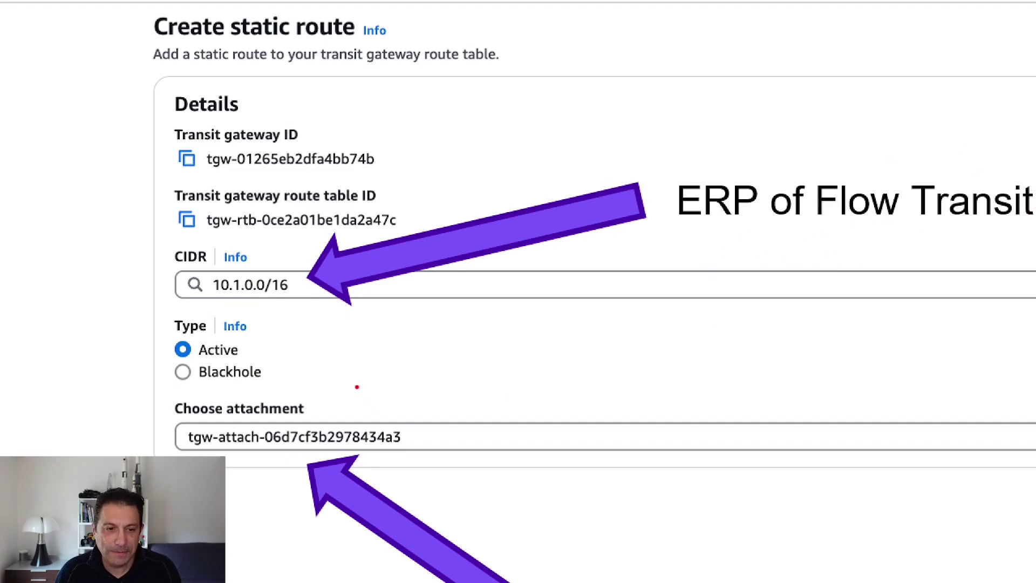
{"action": "mouse_move", "coordinate": [390, 397]}
{"action": "left_mouse_down"}
{"action": "mouse_move", "coordinate": [404, 452]}
{"action": "mouse_move", "coordinate": [396, 467]}
{"action": "left_mouse_up"}
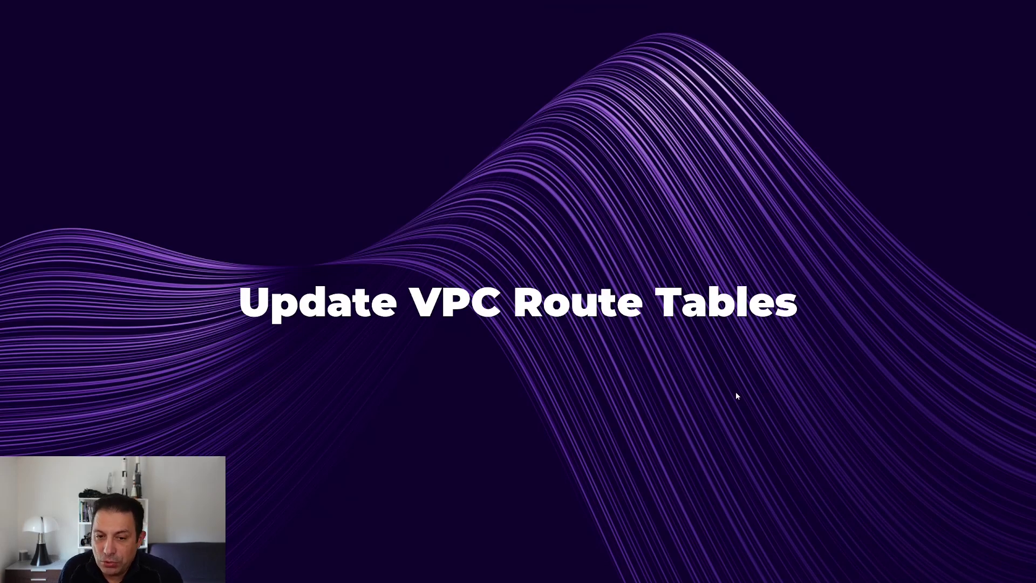
{"action": "left_click", "coordinate": [683, 365]}
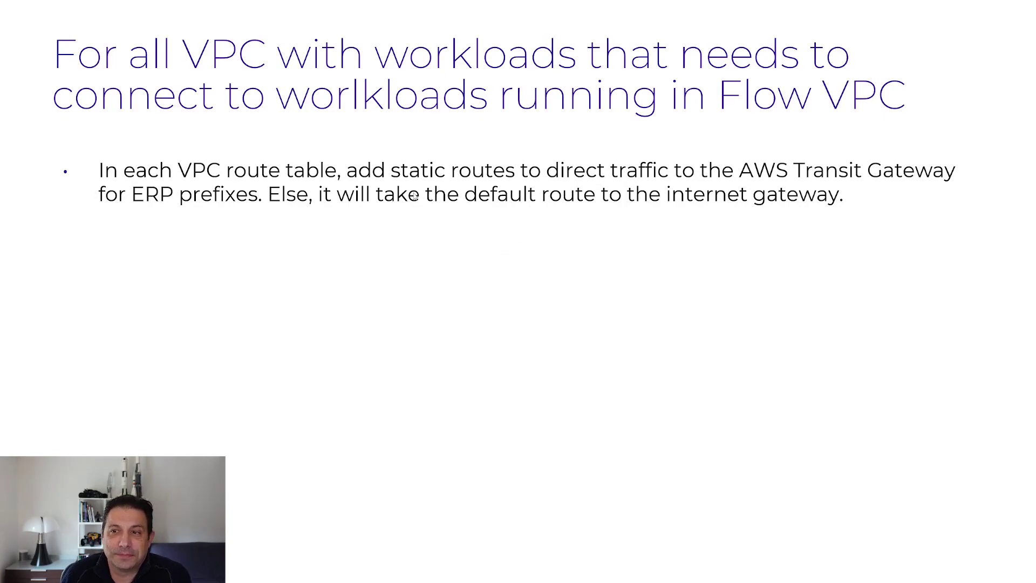
{"action": "key", "text": "Left"}
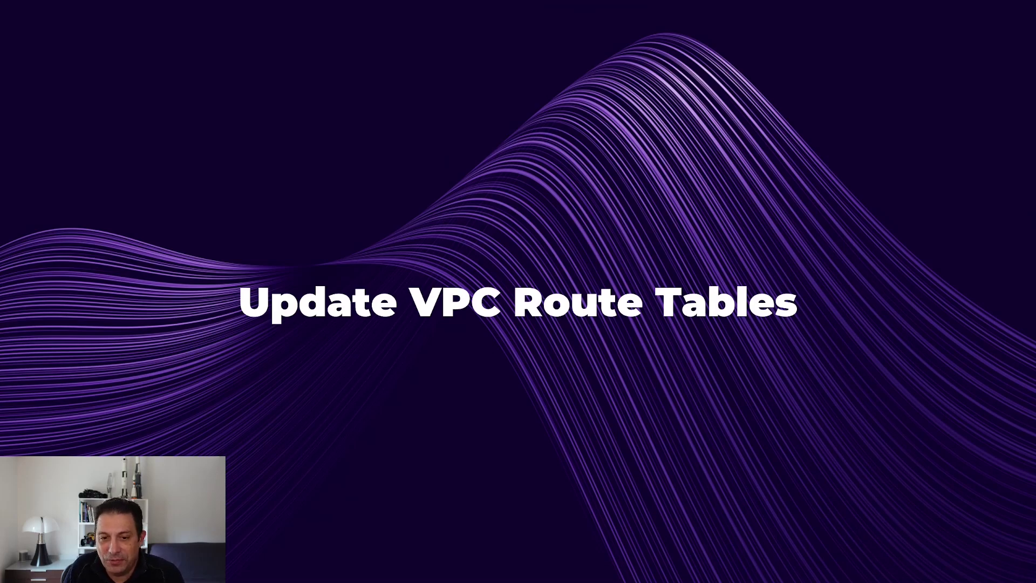
{"action": "key", "text": "Right"}
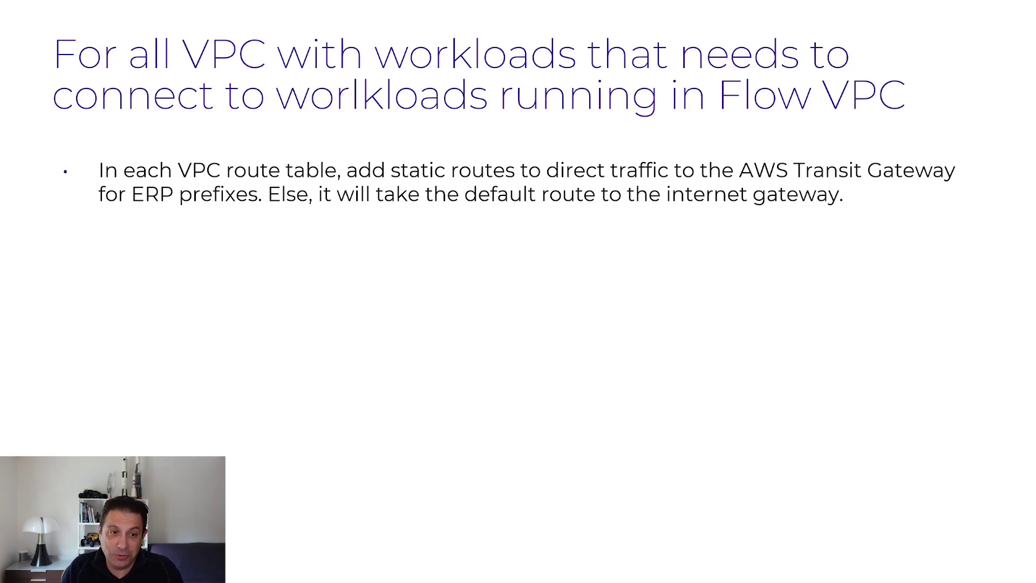
{"action": "key", "text": "Right"}
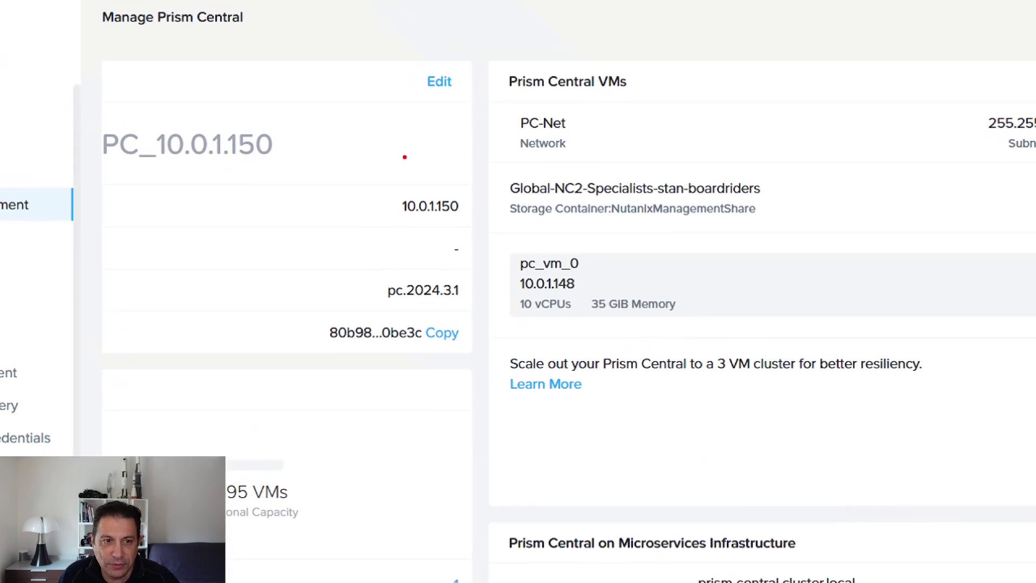
Review the Prism Central IP address and the pc_vm_0 address in the Prism Central Management settings
{"action": "left_click_drag", "start_coordinate": [156, 162], "coordinate": [255, 161]}
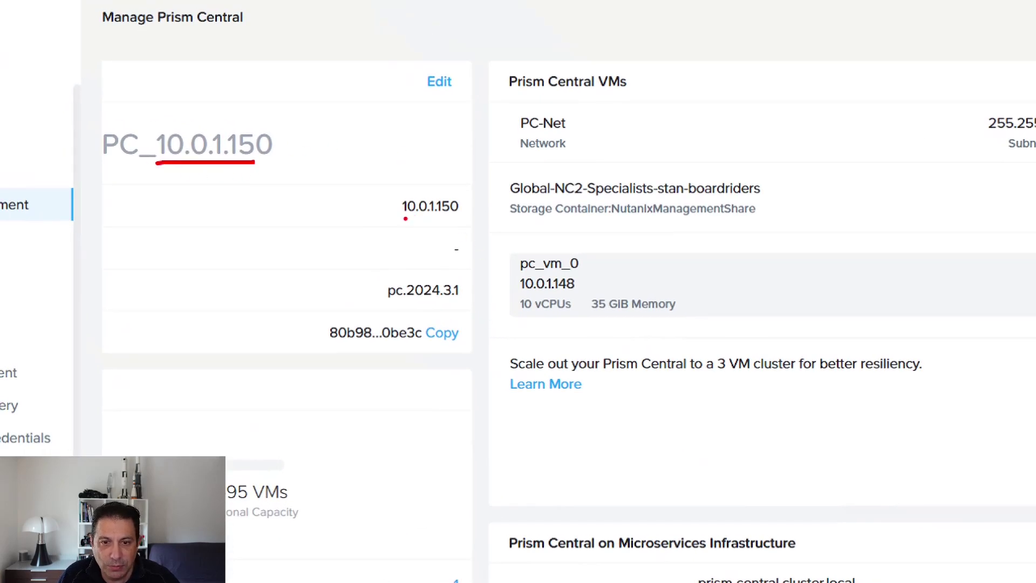
{"action": "left_click_drag", "start_coordinate": [405, 218], "coordinate": [466, 220]}
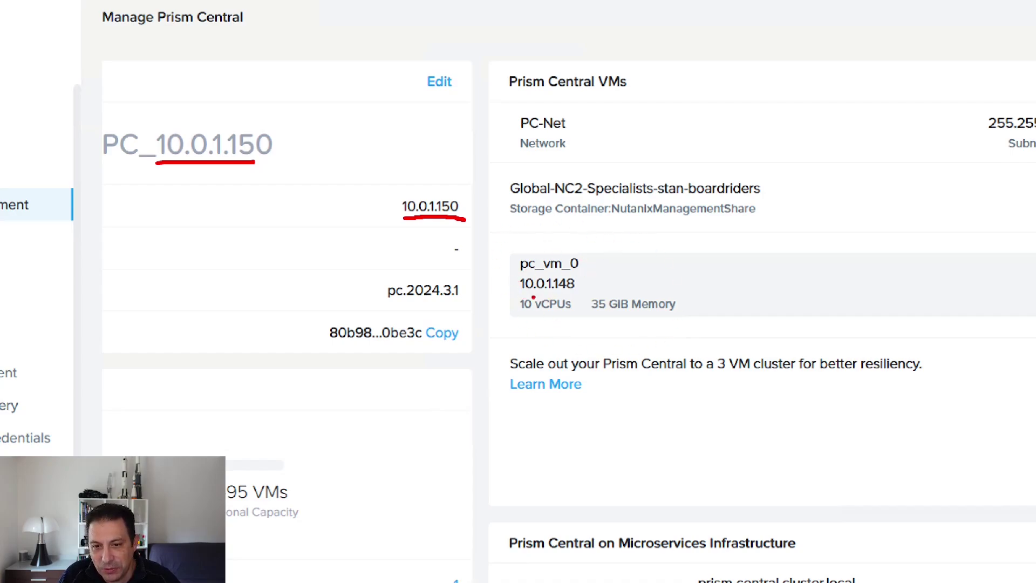
{"action": "left_click_drag", "start_coordinate": [532, 292], "coordinate": [581, 292]}
{"action": "key", "text": "Escape"}
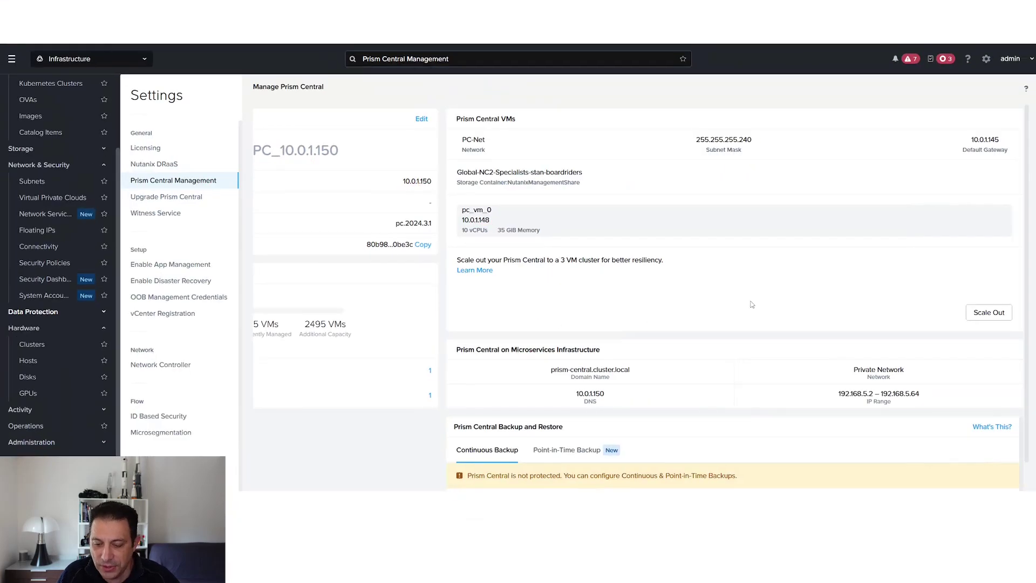